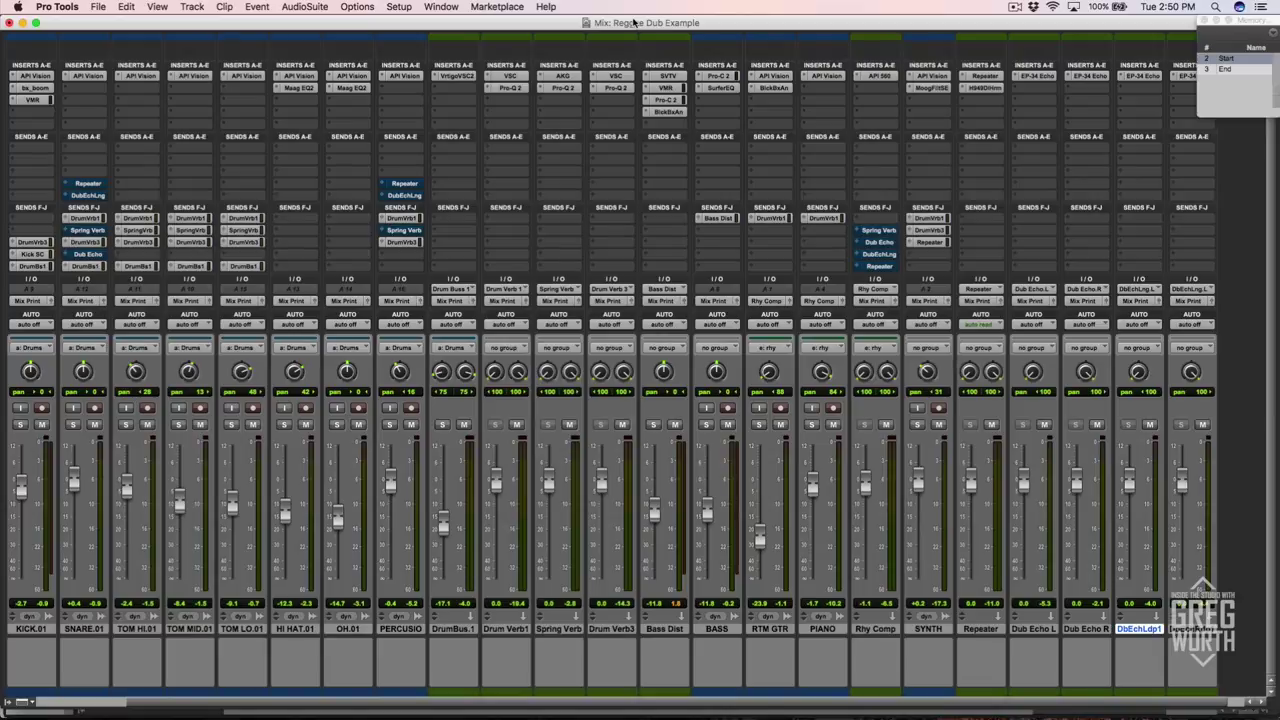
# Review the VerbSuite Classics reverb and Pro-Q 2 filter settings inserted on the Drum Verb 1 track.
pyautogui.click(506, 76)
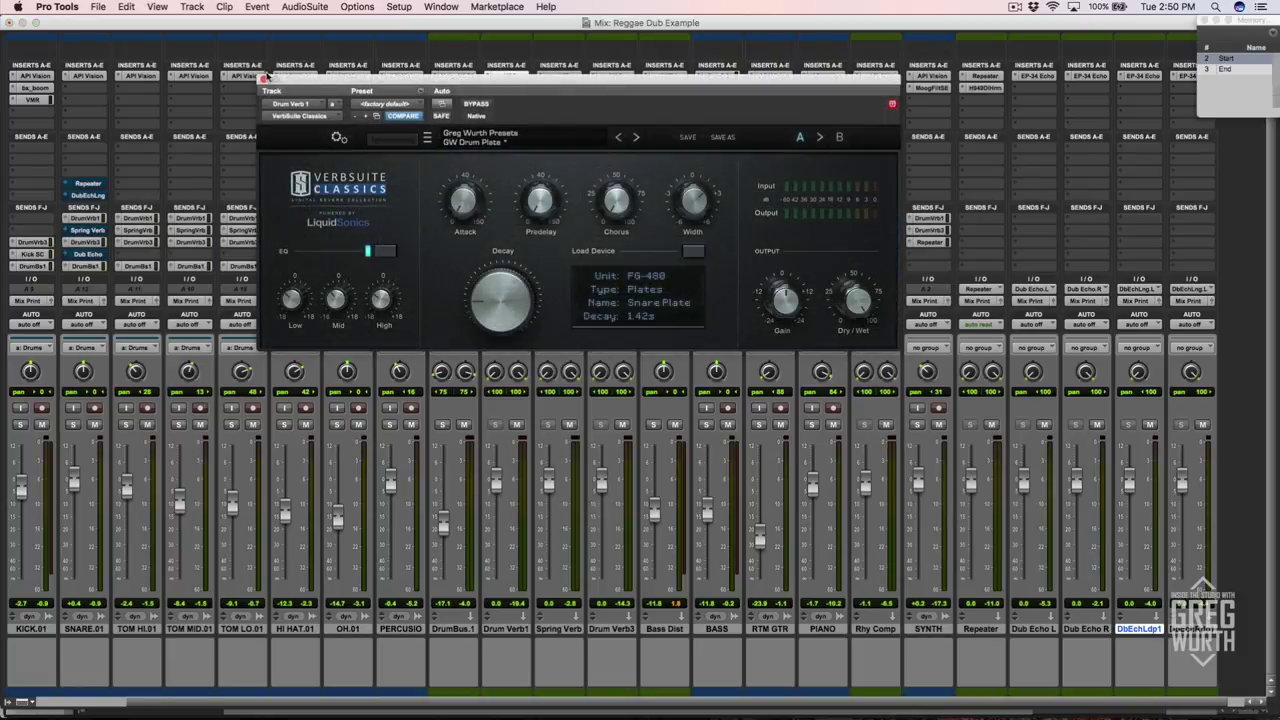
pyautogui.click(264, 80)
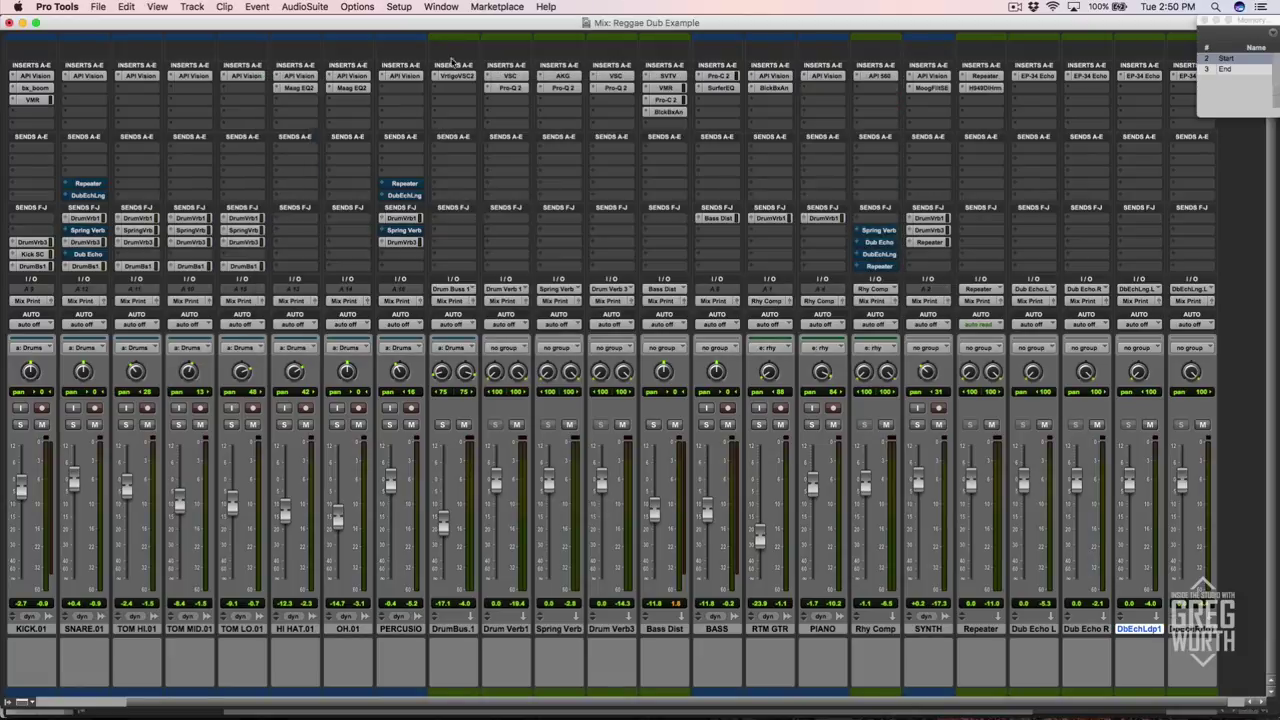
pyautogui.click(510, 88)
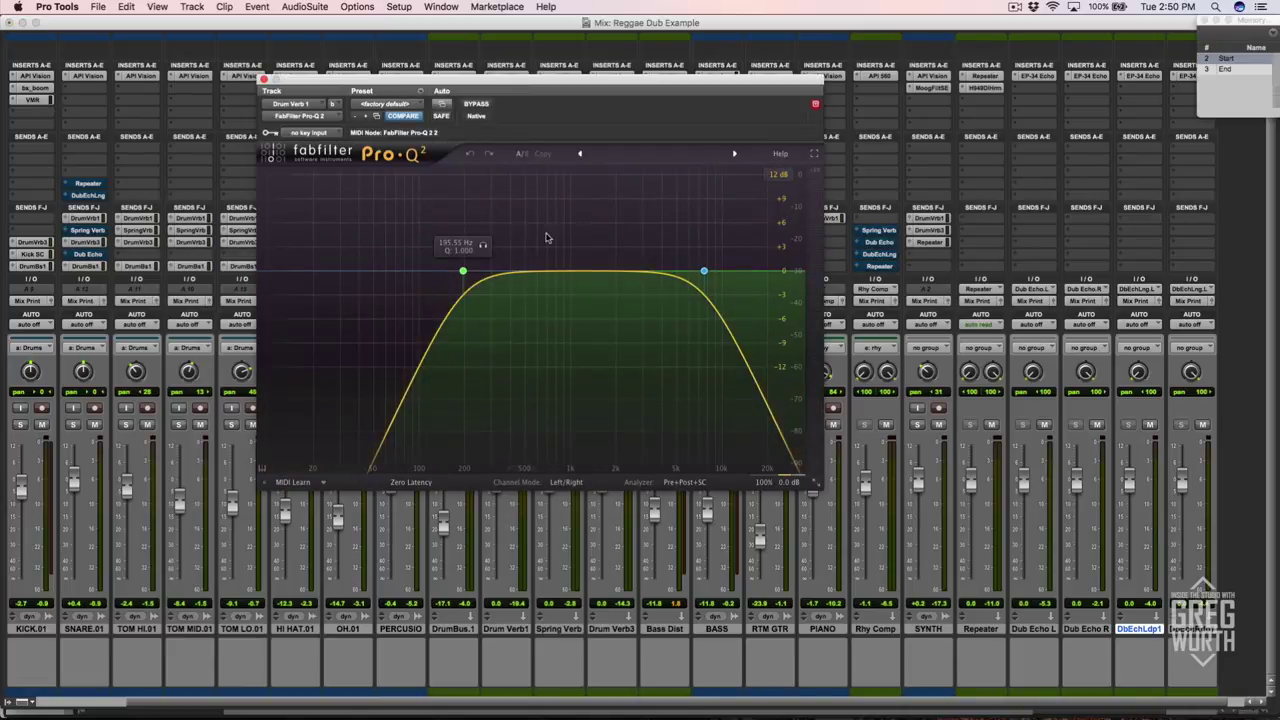
pyautogui.click(264, 79)
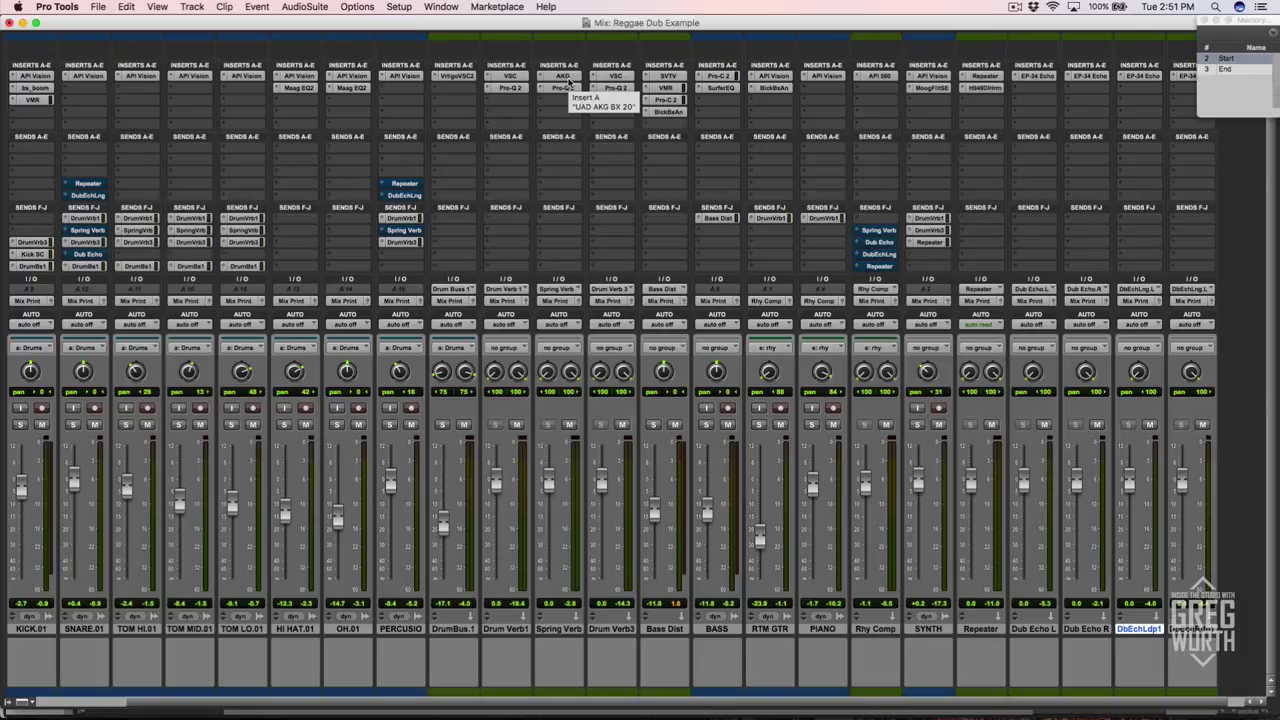
# Review the AKG BX 20 and Pro-Q 2 settings on Spring Verb and the VerbSuite Classics reverb on Drum Verb 3.
pyautogui.click(565, 77)
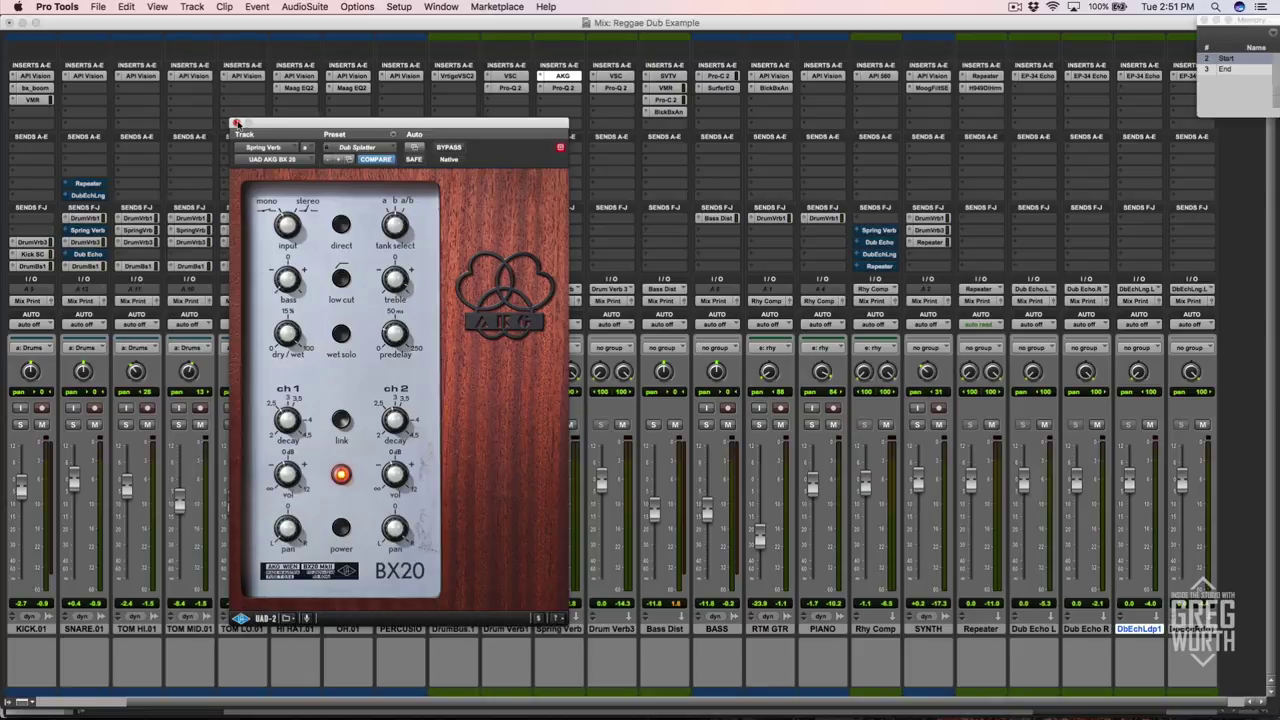
pyautogui.click(237, 123)
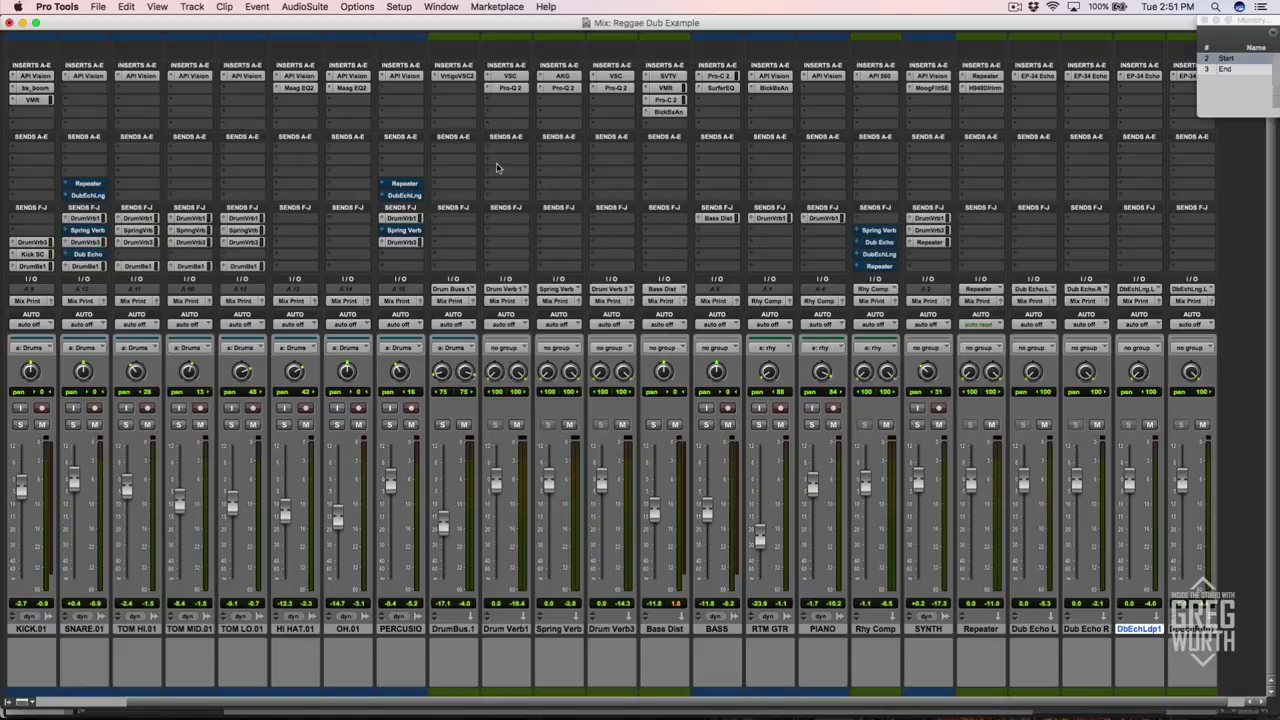
pyautogui.click(557, 89)
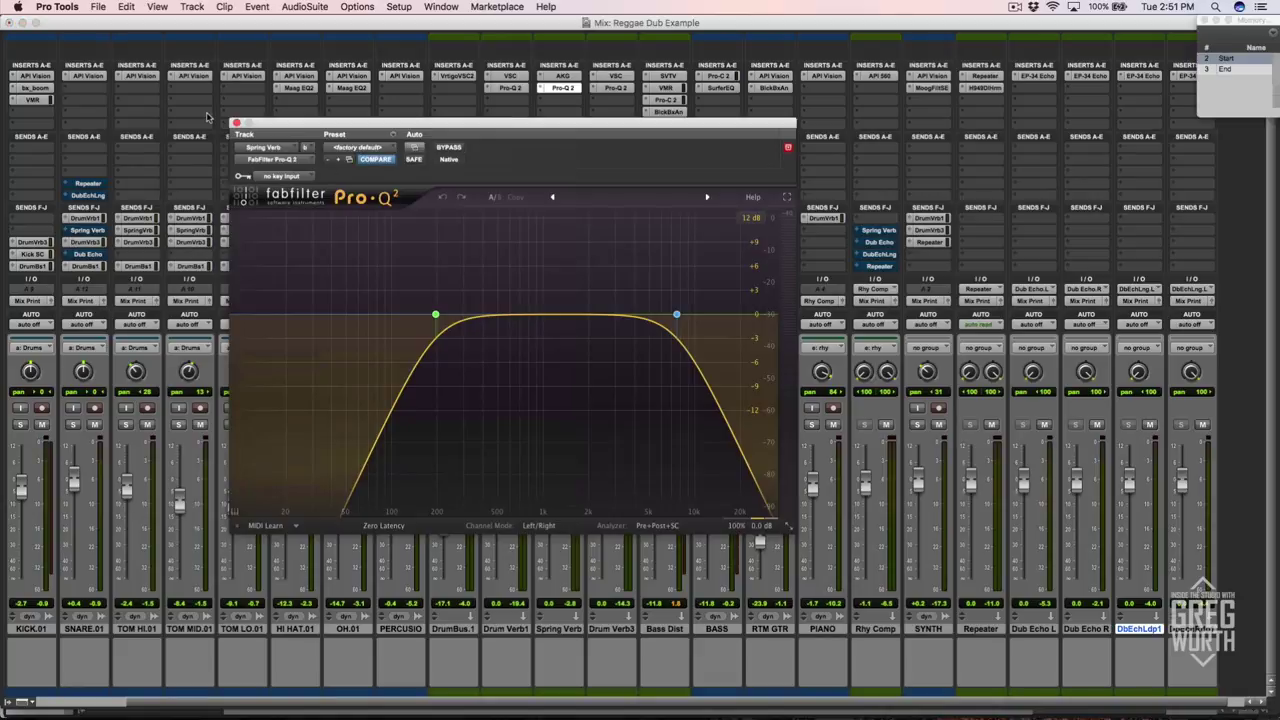
pyautogui.click(237, 123)
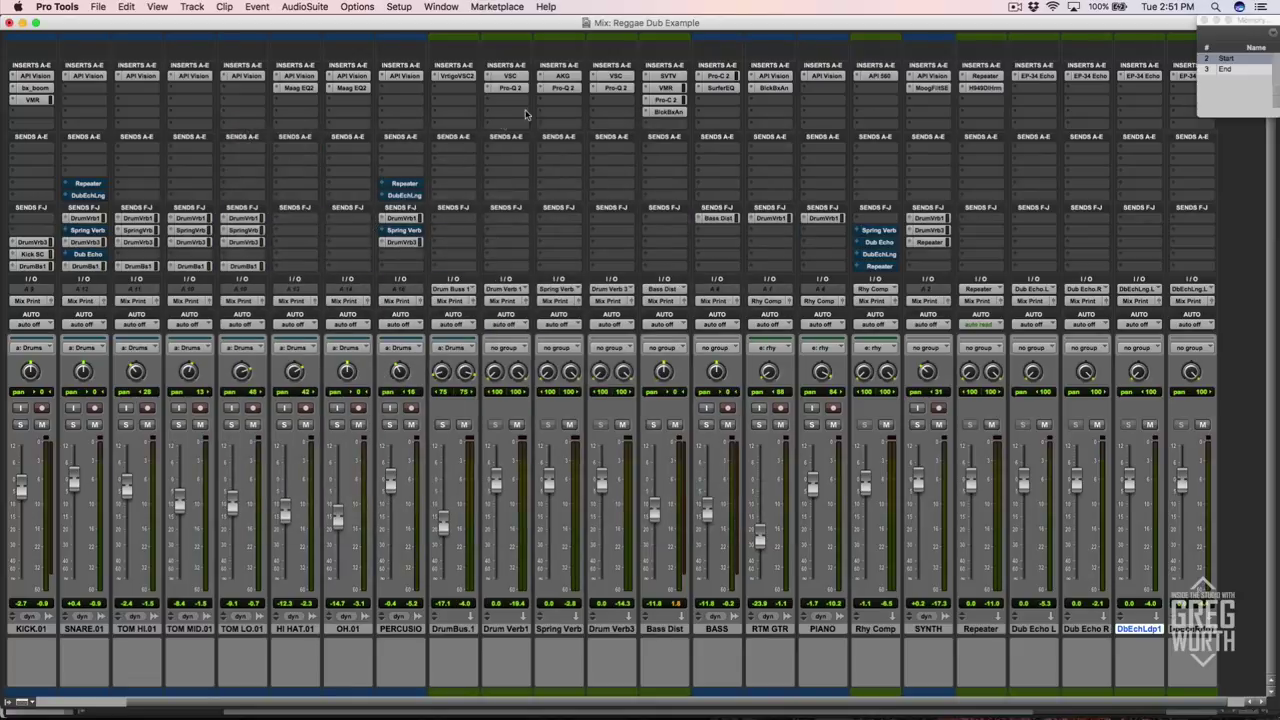
pyautogui.click(612, 77)
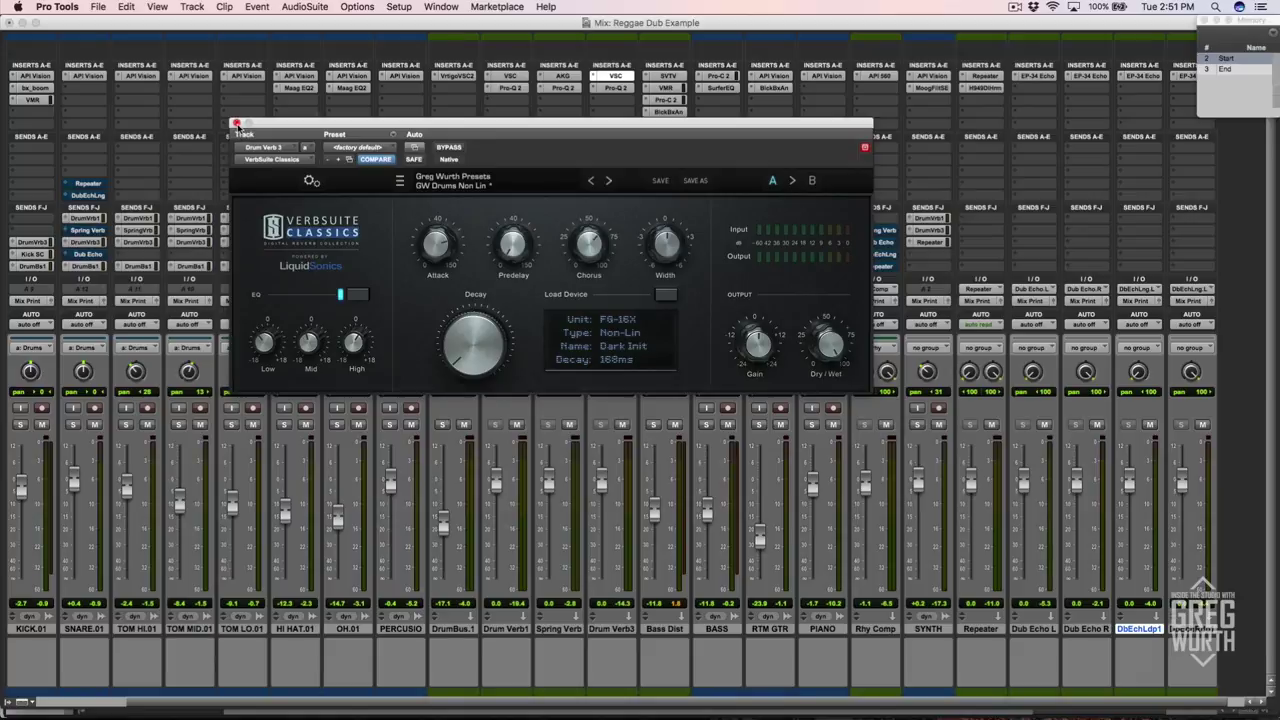
pyautogui.click(236, 123)
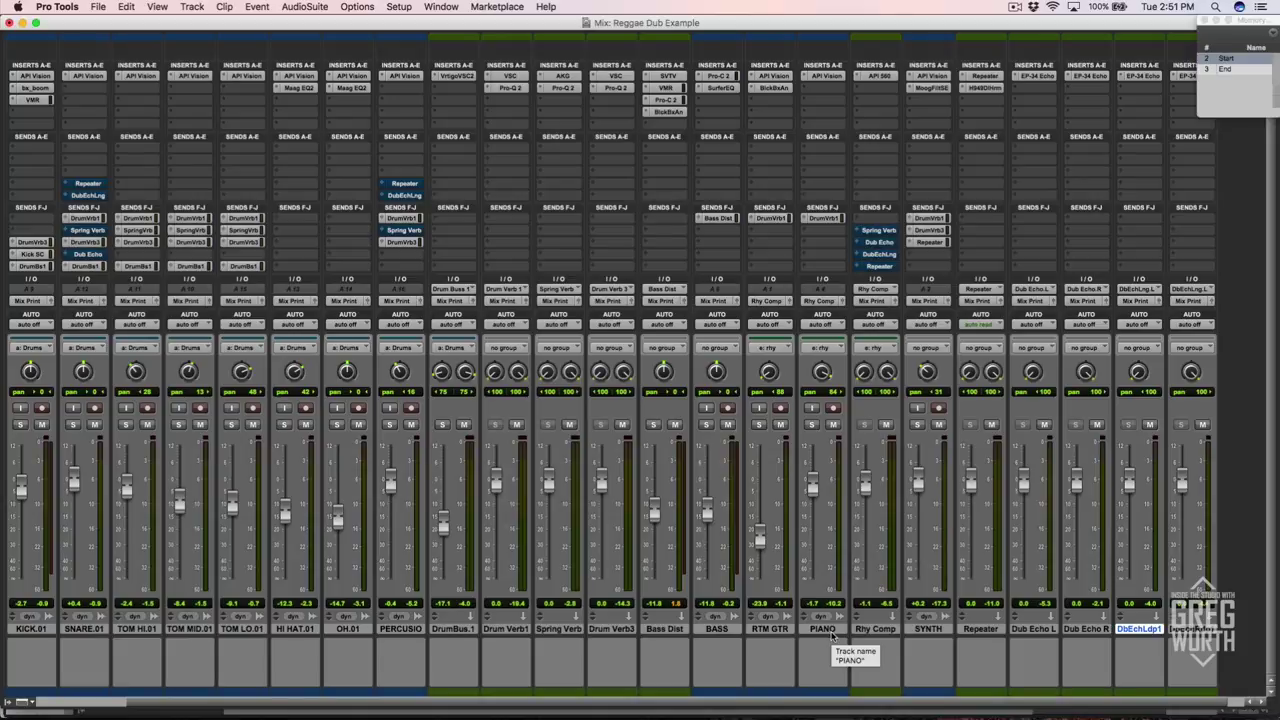
# Select the RTM GTR, PIANO and Rhy Comp tracks in turn, and toggle Rhy Comp's mute on and back off.
pyautogui.click(773, 632)
pyautogui.click(820, 630)
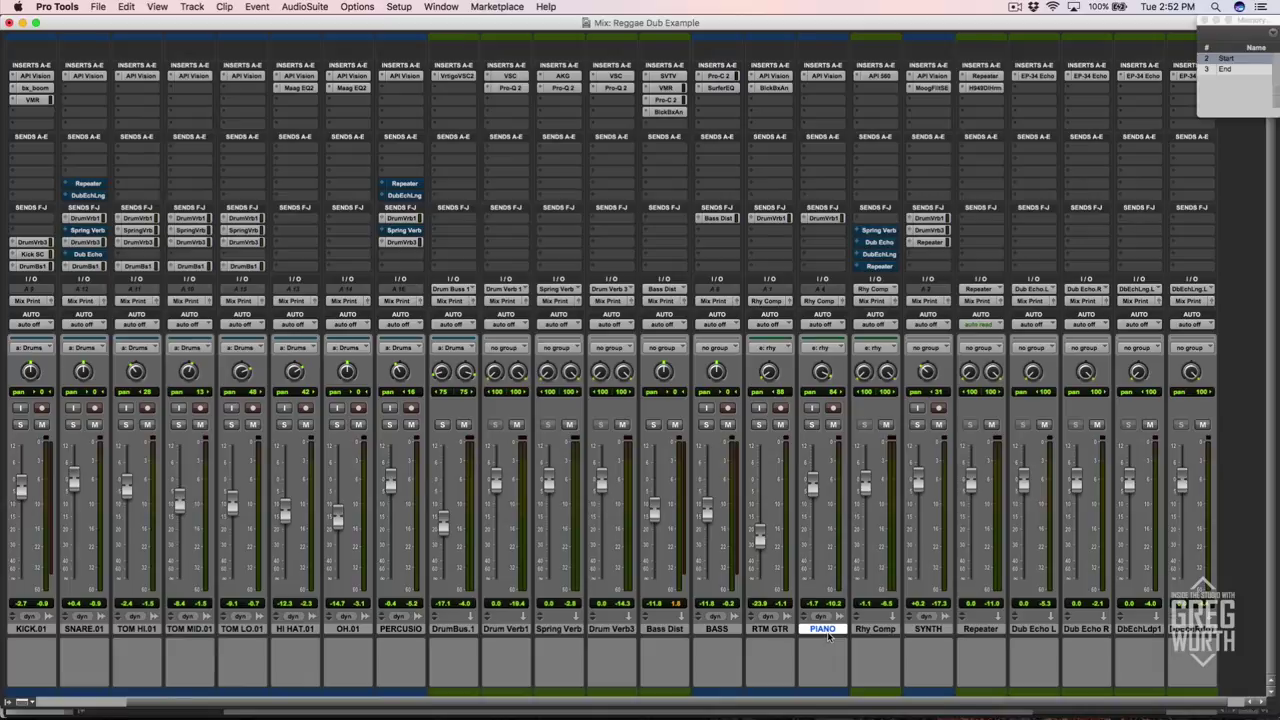
pyautogui.click(876, 630)
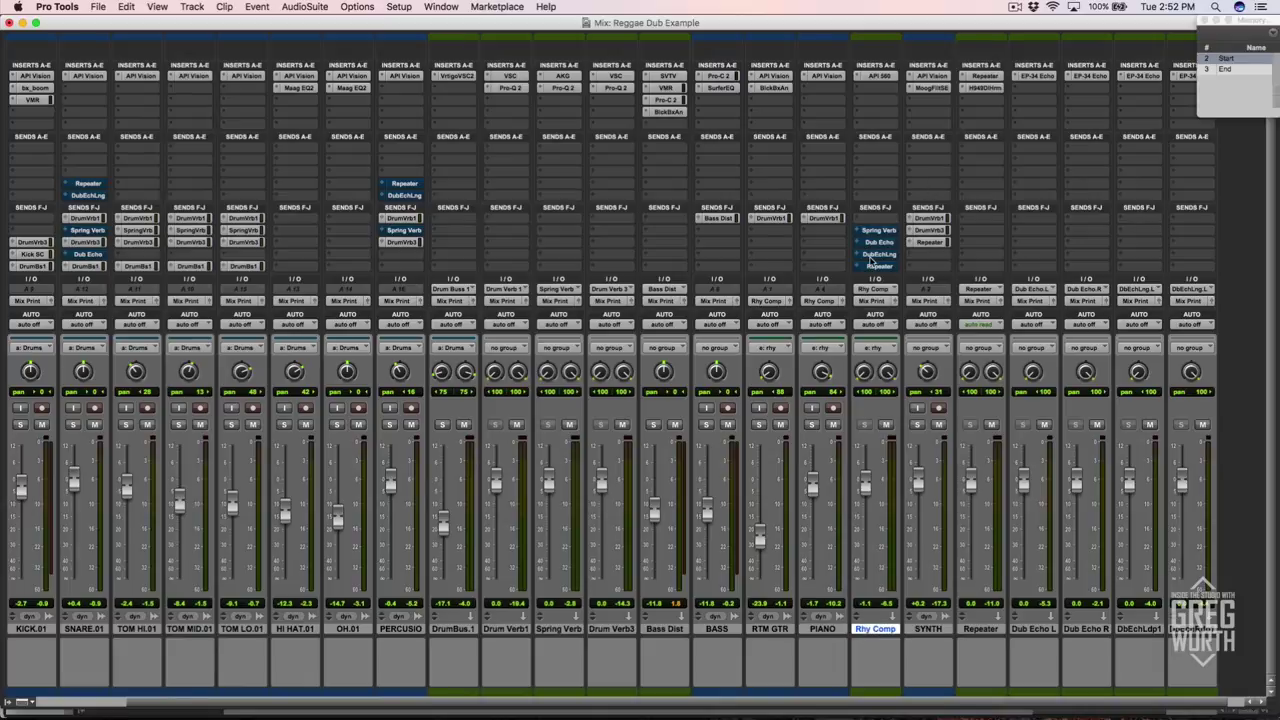
pyautogui.click(886, 425)
pyautogui.click(886, 425)
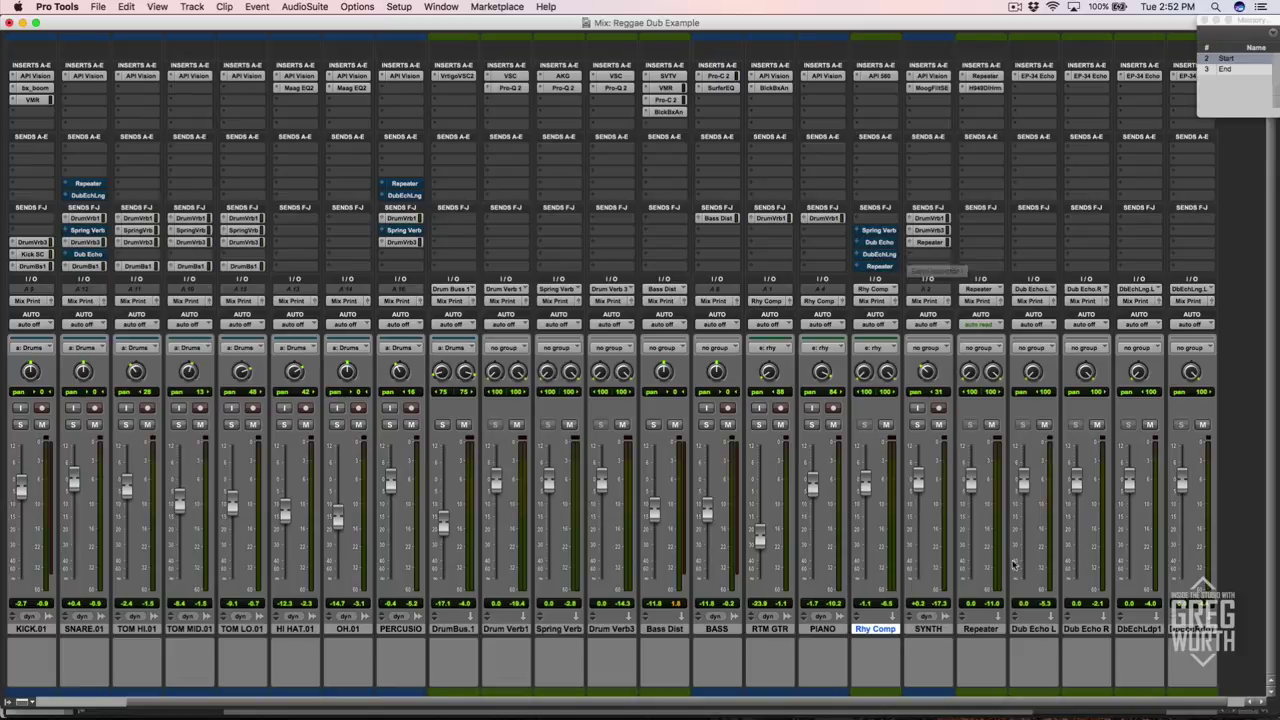
# Select the Repeater track and review its Repeater delay and H949 Dual Harmonizer settings.
pyautogui.click(975, 630)
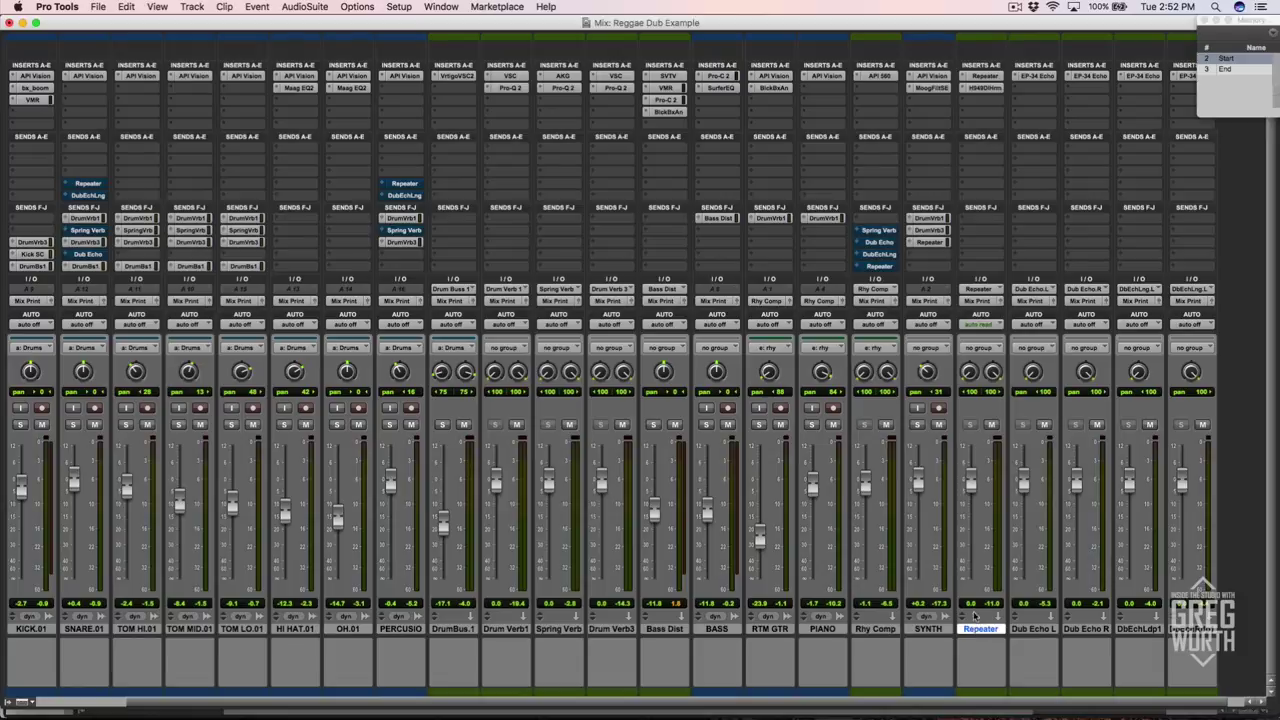
pyautogui.click(980, 77)
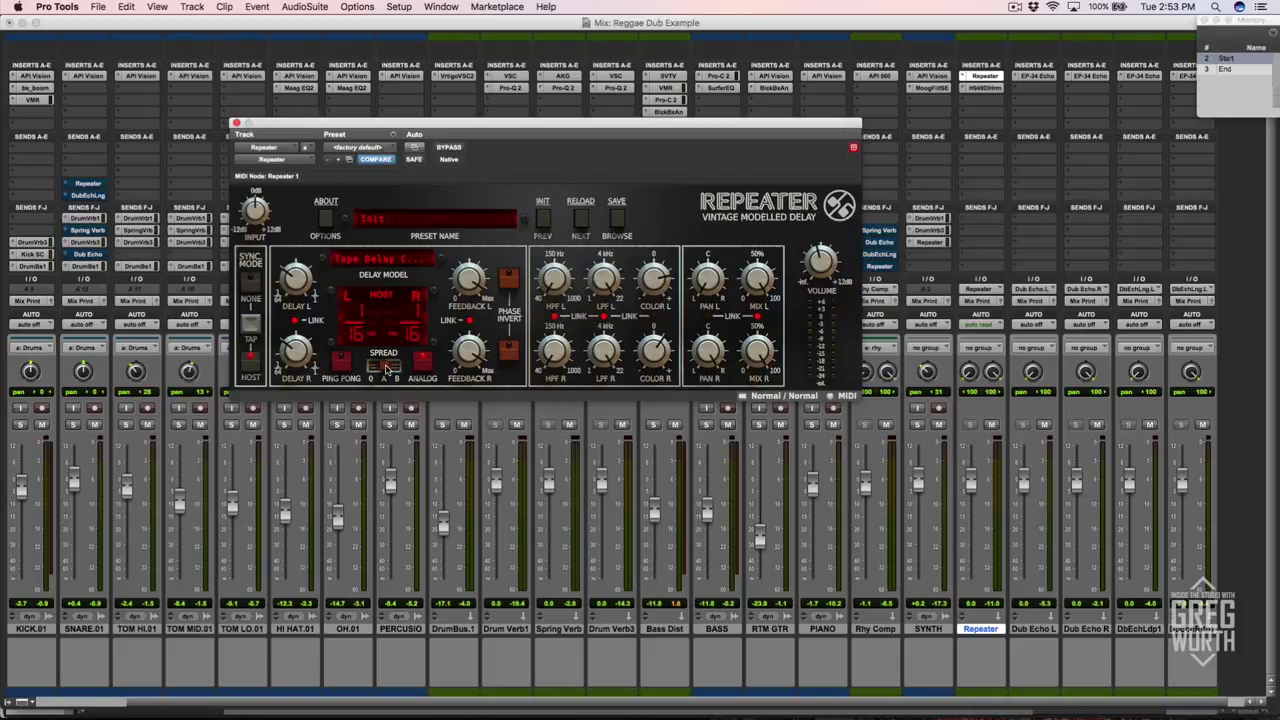
pyautogui.click(236, 123)
pyautogui.click(988, 88)
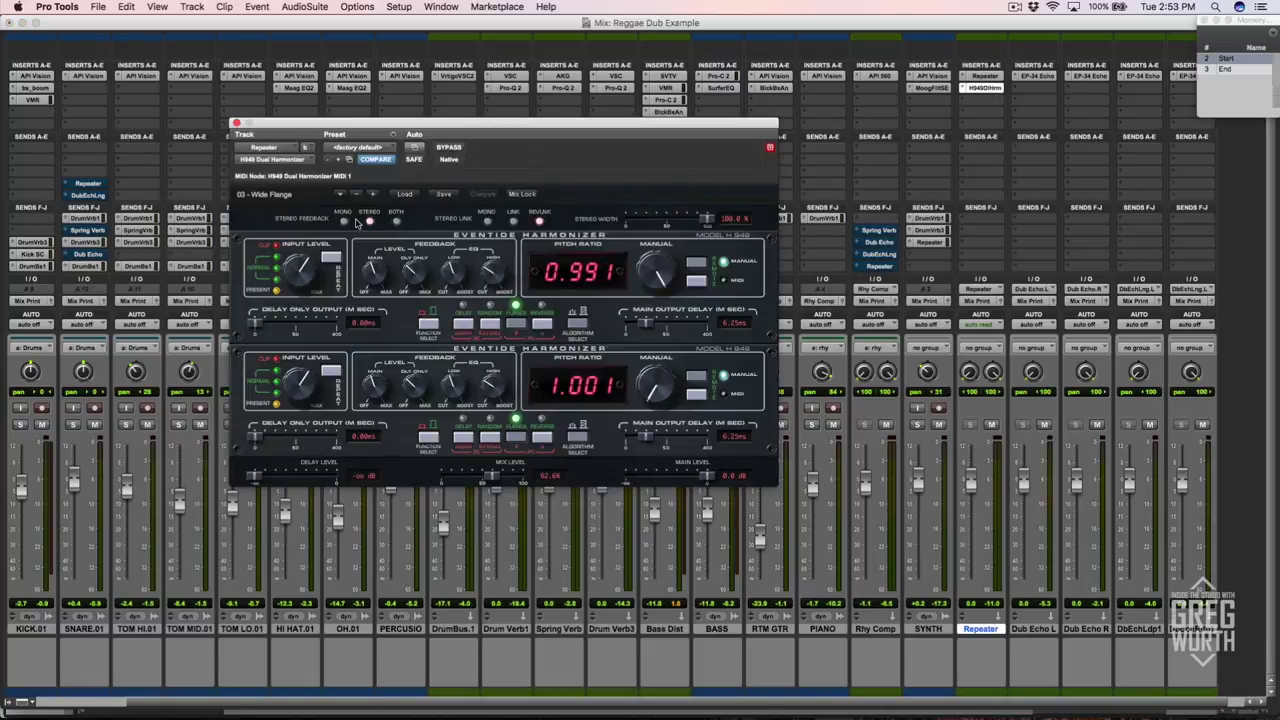
pyautogui.click(235, 125)
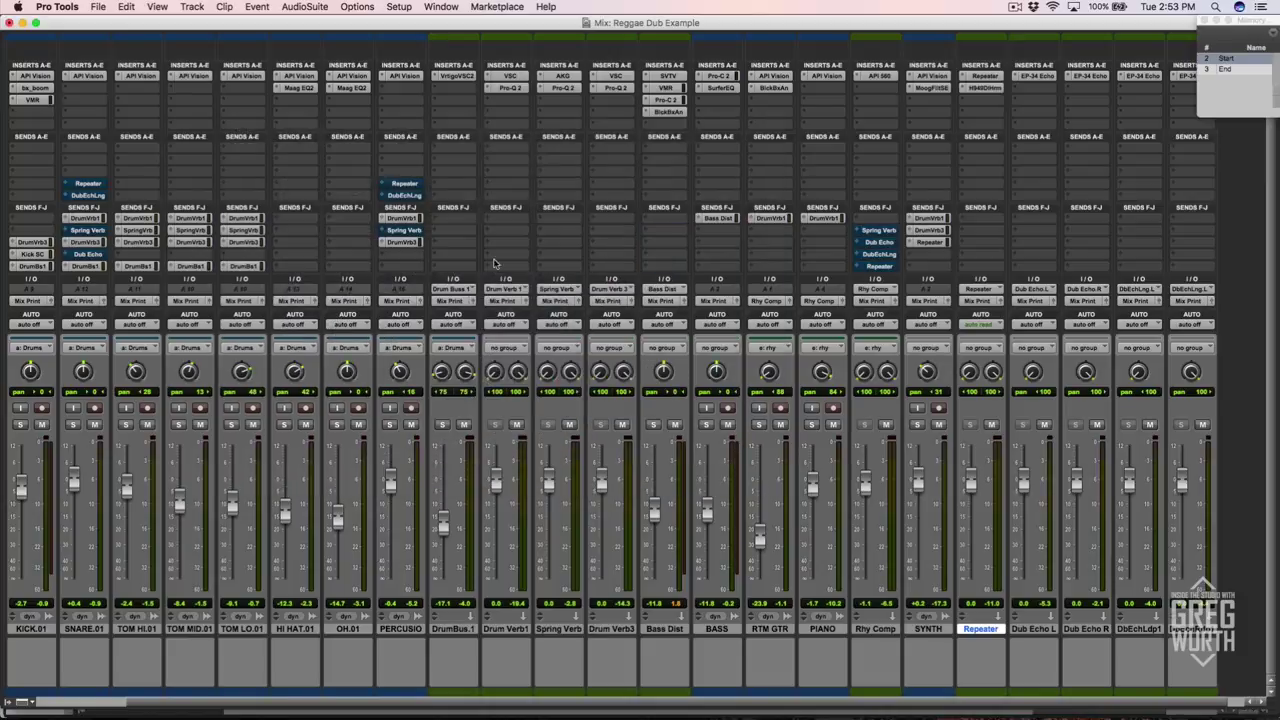
# Select the Dub Echo L and Dub Echo R tracks together and compare their EP-34 Tape Echo settings.
pyautogui.click(1033, 629)
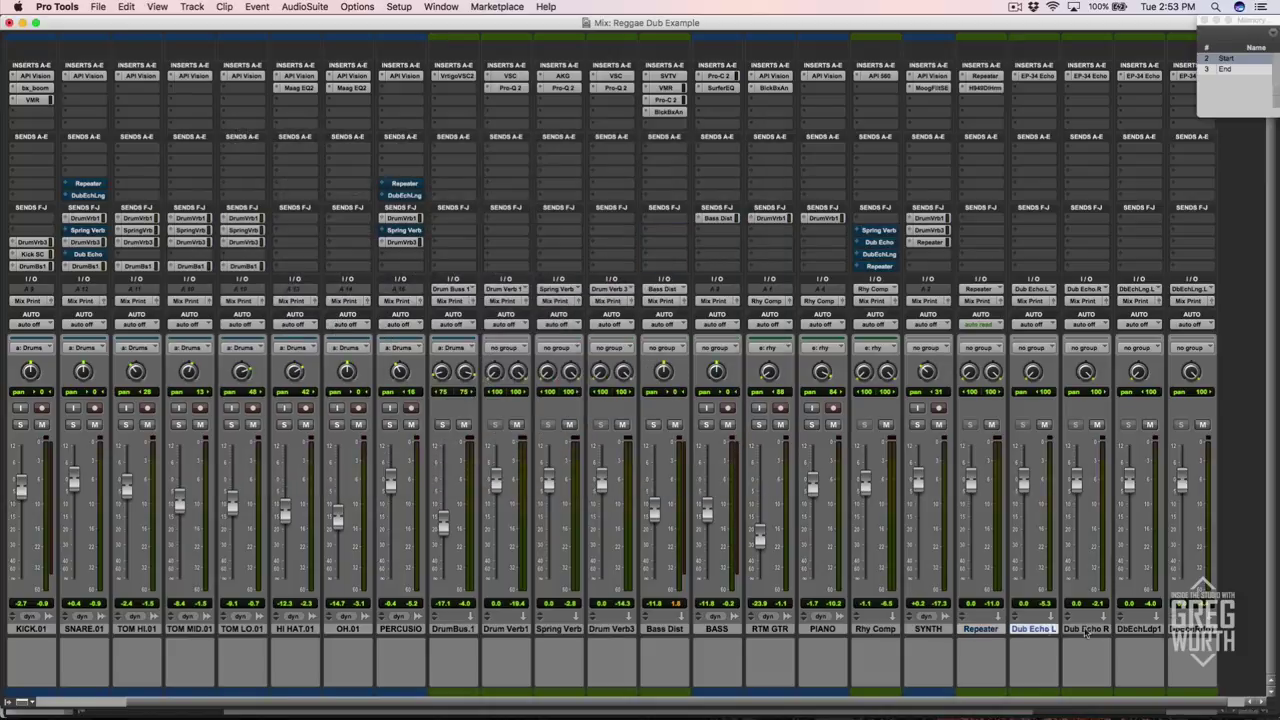
pyautogui.keyDown('shift'); pyautogui.click(1087, 629); pyautogui.keyUp('shift')
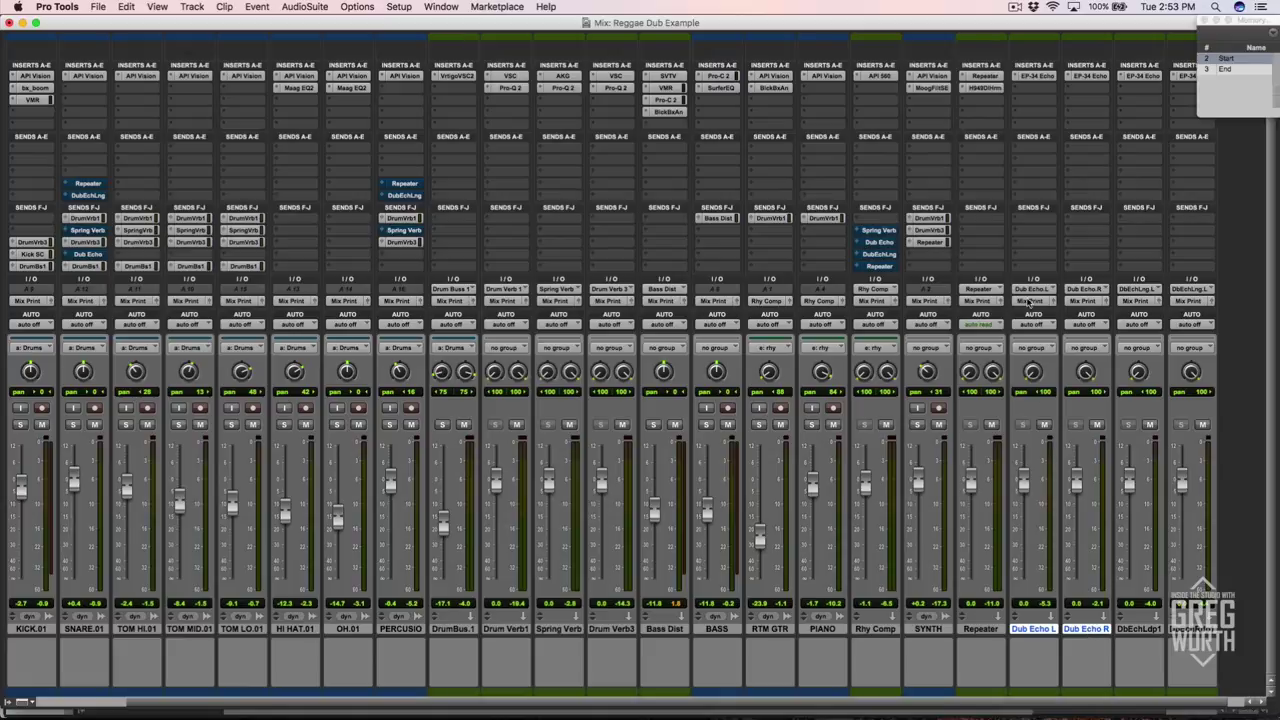
pyautogui.click(1031, 78)
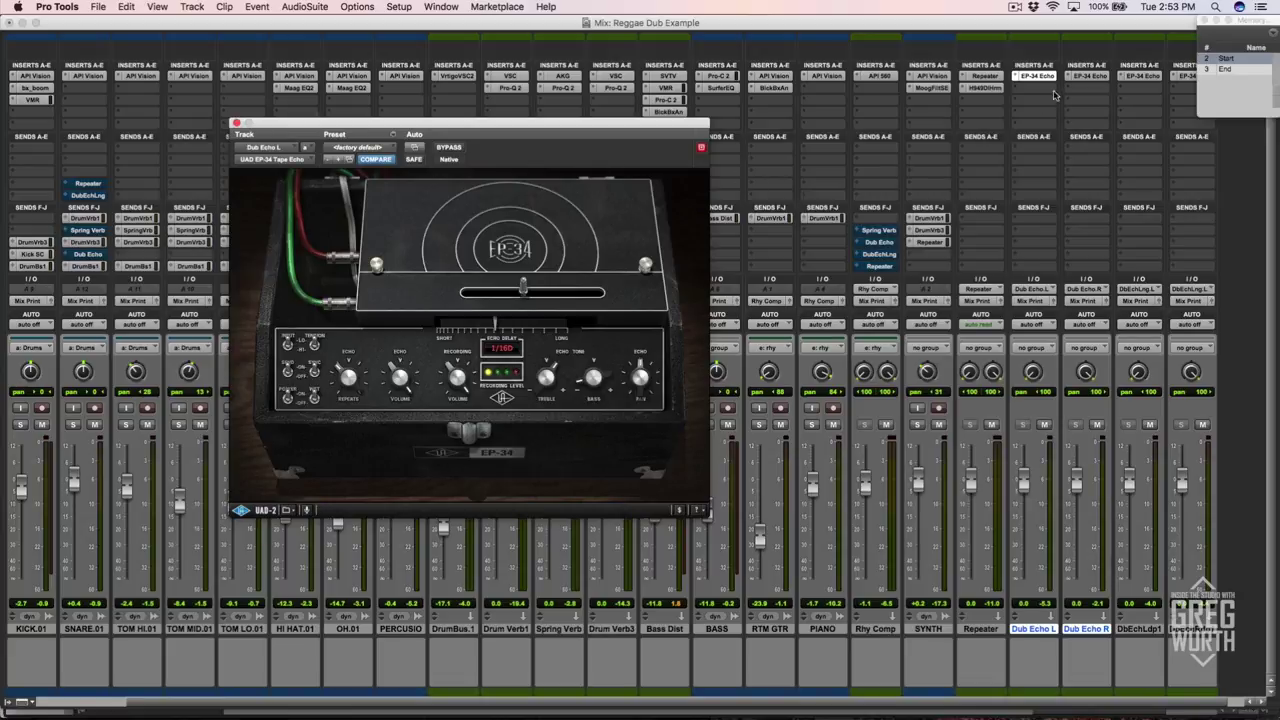
pyautogui.click(1089, 76)
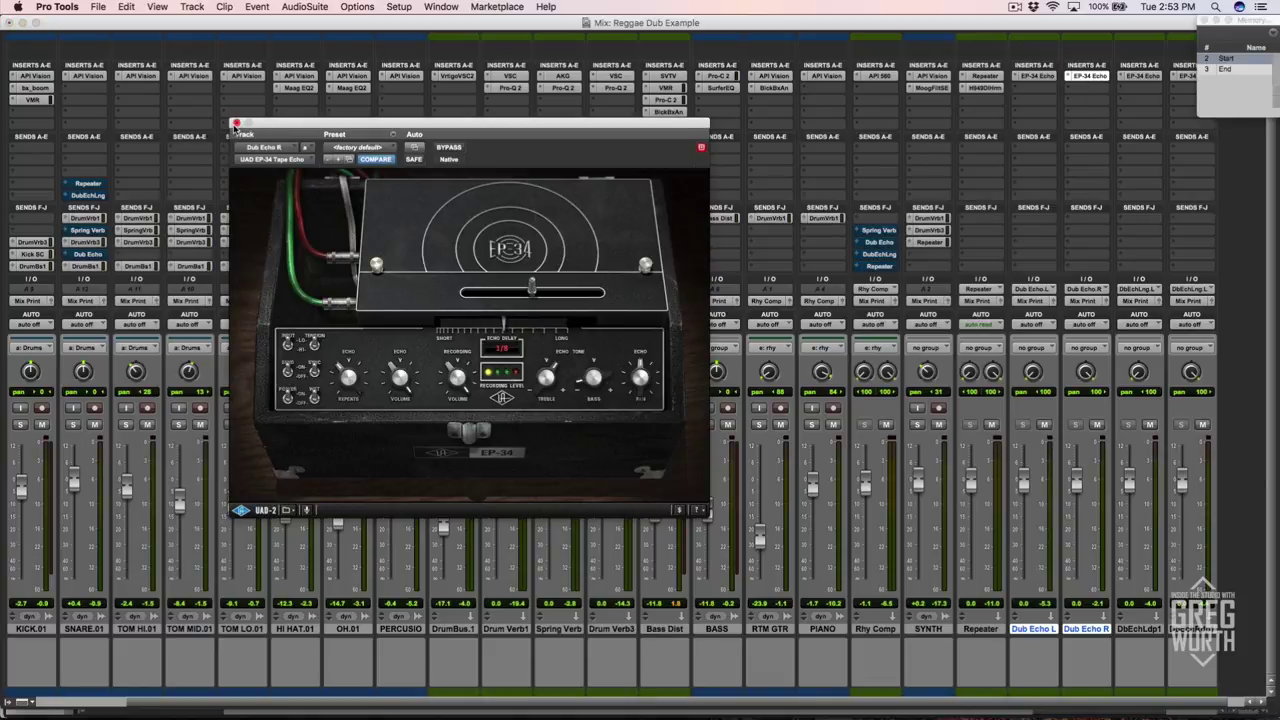
pyautogui.click(236, 124)
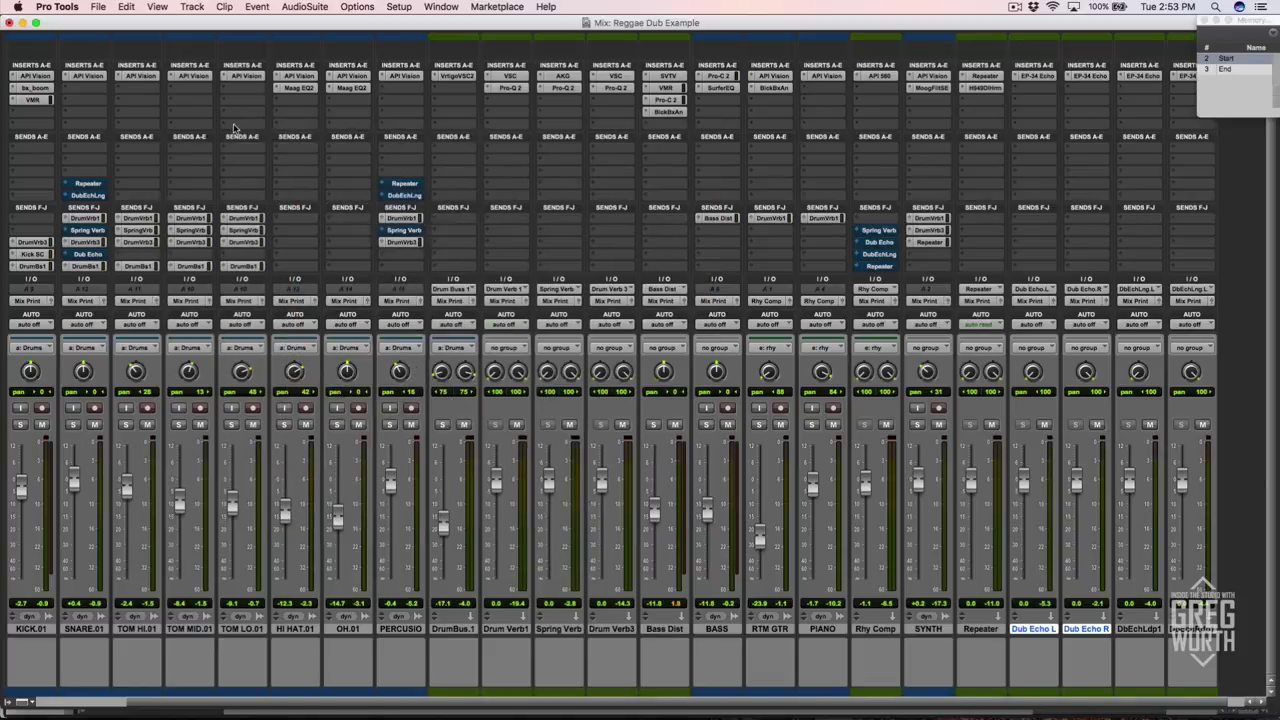
# Compare the long dub echo track's EP-34 Tape Echo settings with those of Dub Echo R.
pyautogui.click(1148, 77)
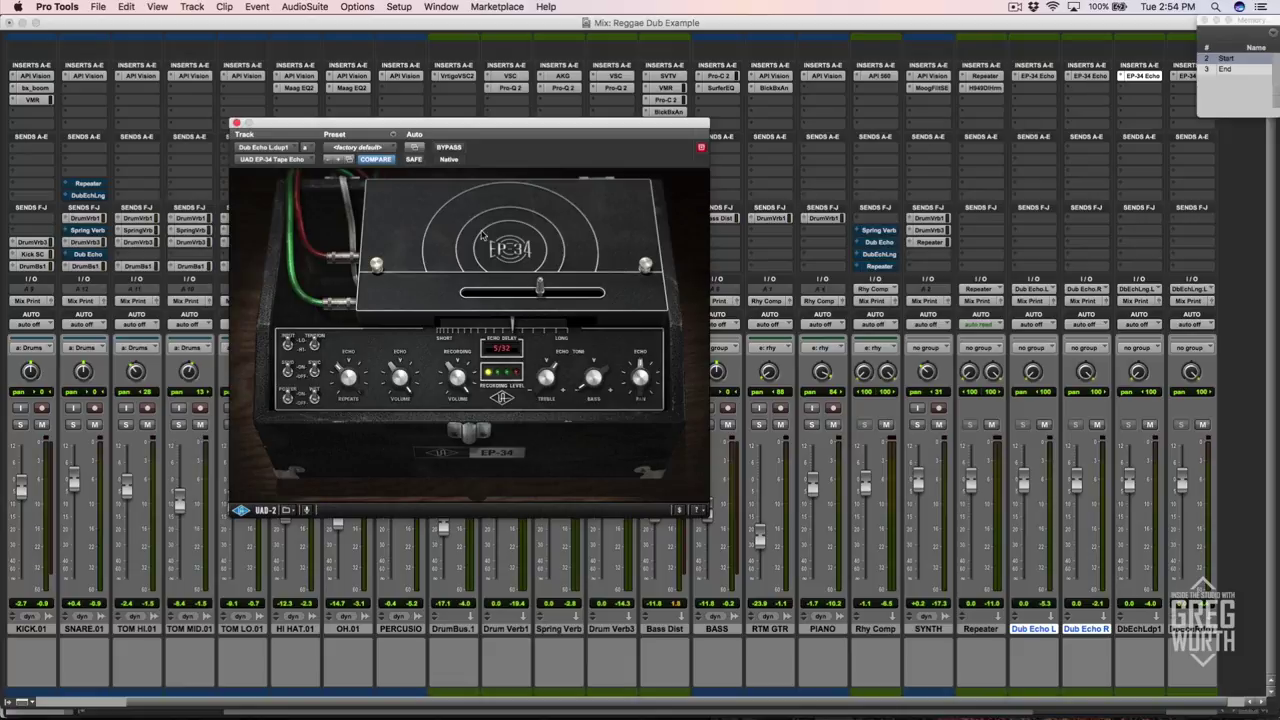
pyautogui.click(1079, 77)
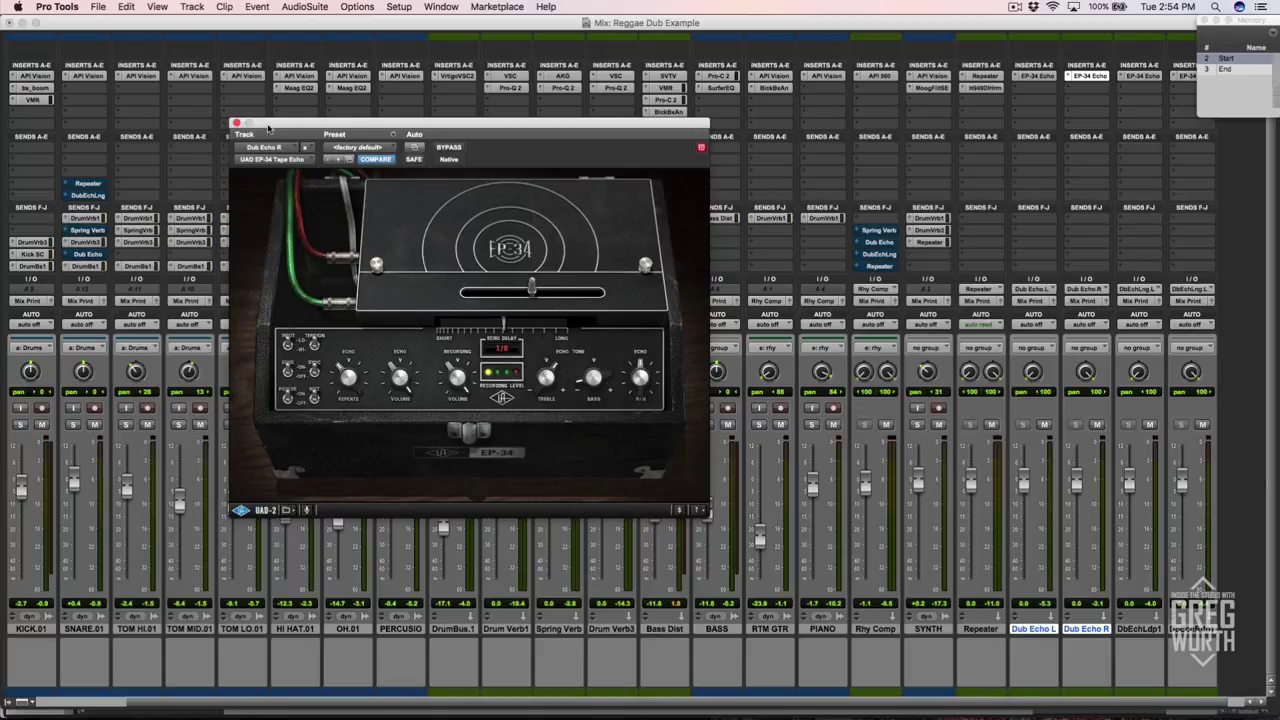
pyautogui.click(236, 123)
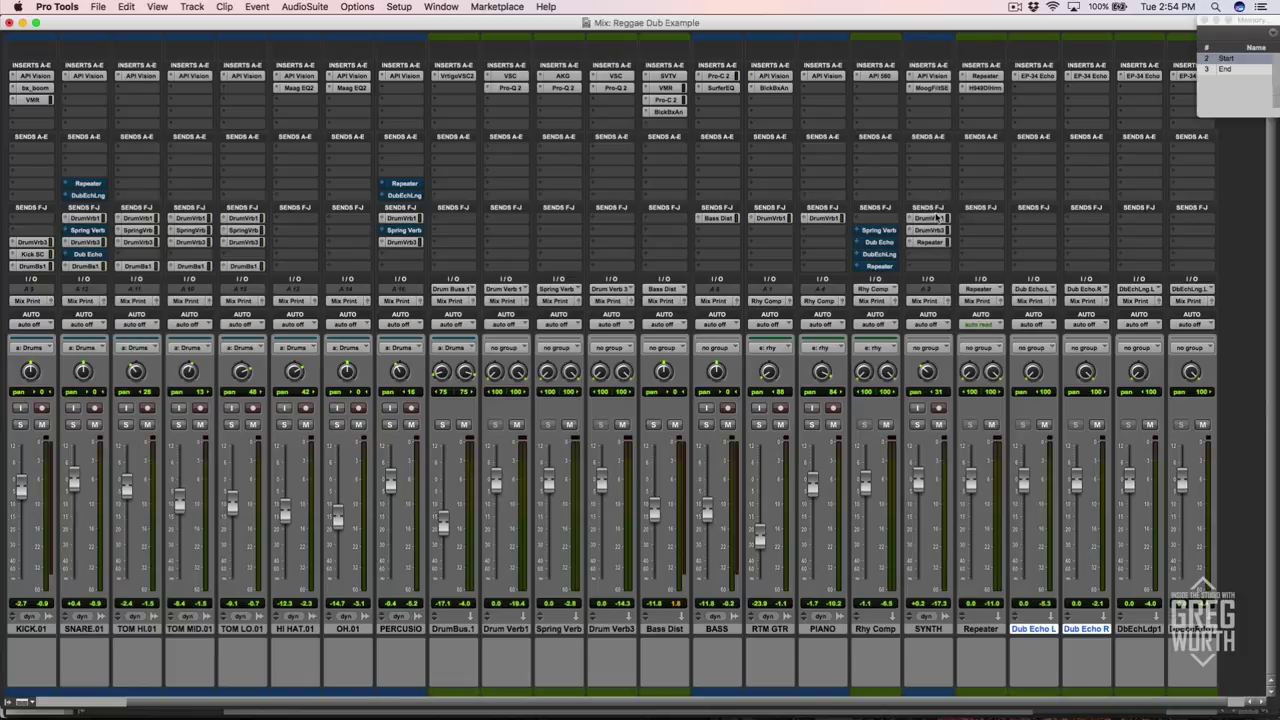
# Toggle the mix playback and recheck the VerbSuite Classics plate reverb on Drum Verb 1.
pyautogui.press('space')
pyautogui.click(506, 76)
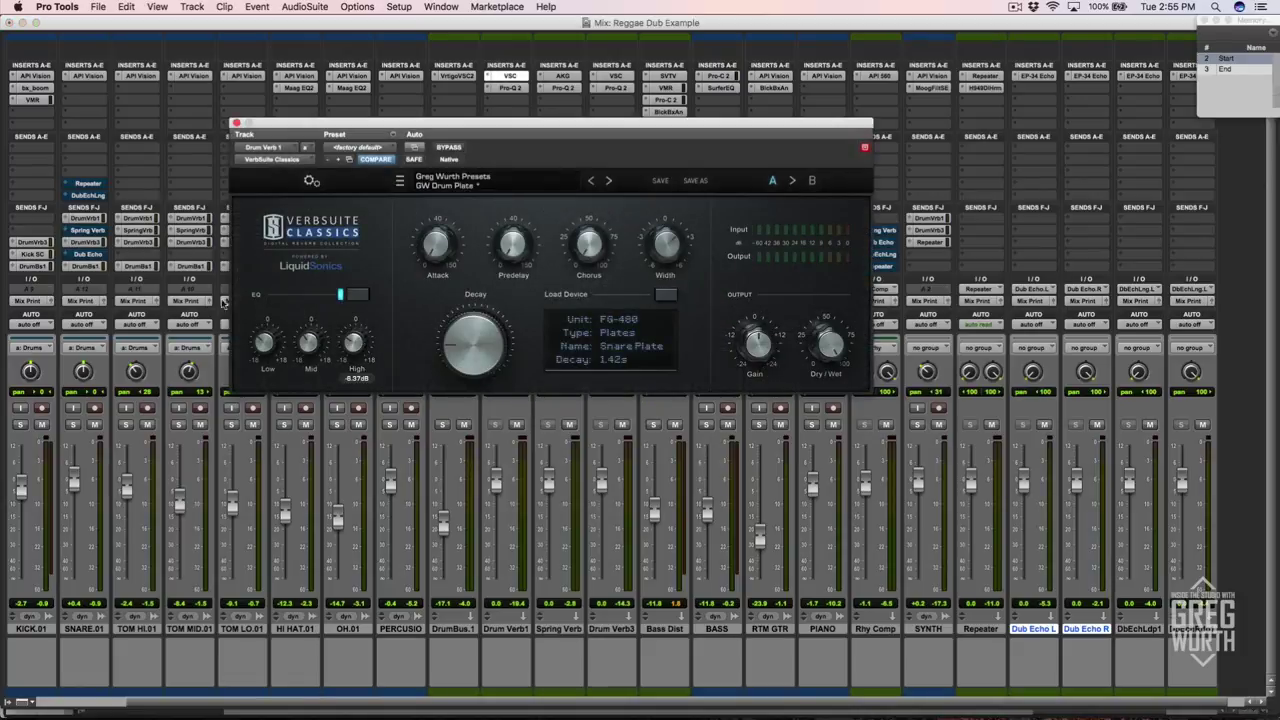
pyautogui.click(236, 123)
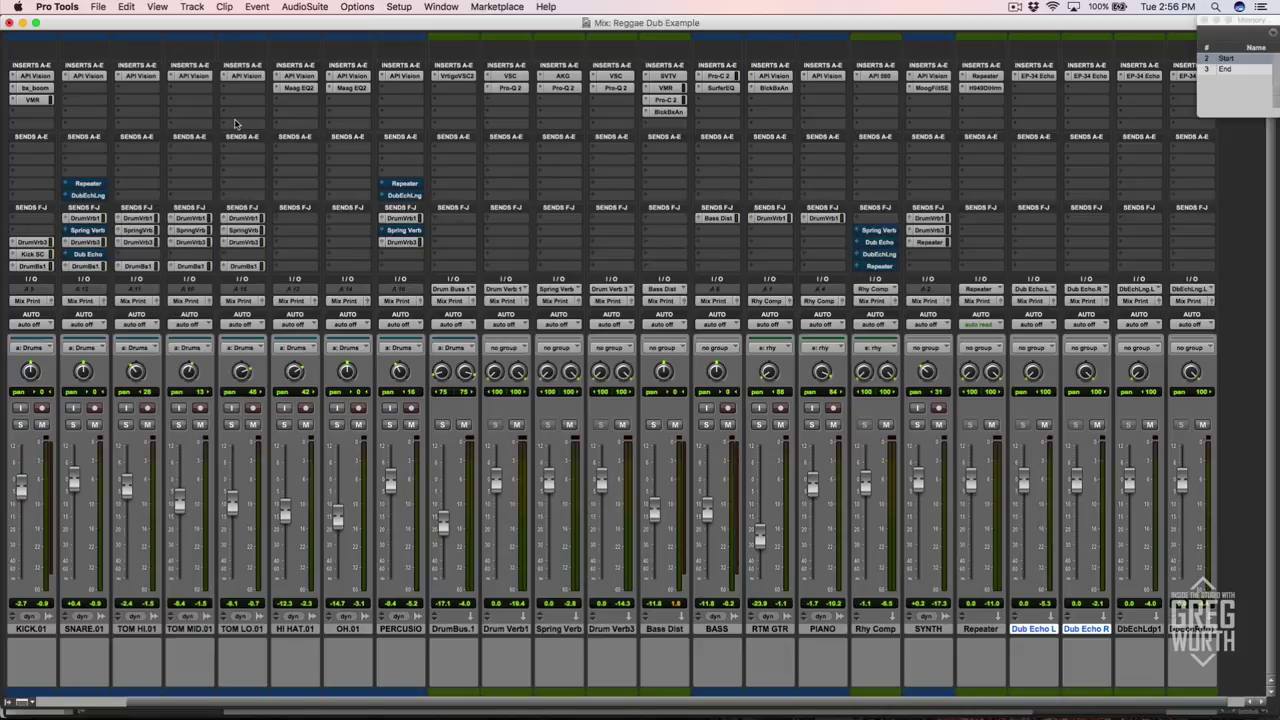
# Mute Rhy Comp with its rhythm group during playback, and briefly unmute the snare's Spring Verb send twice.
pyautogui.click(886, 425)
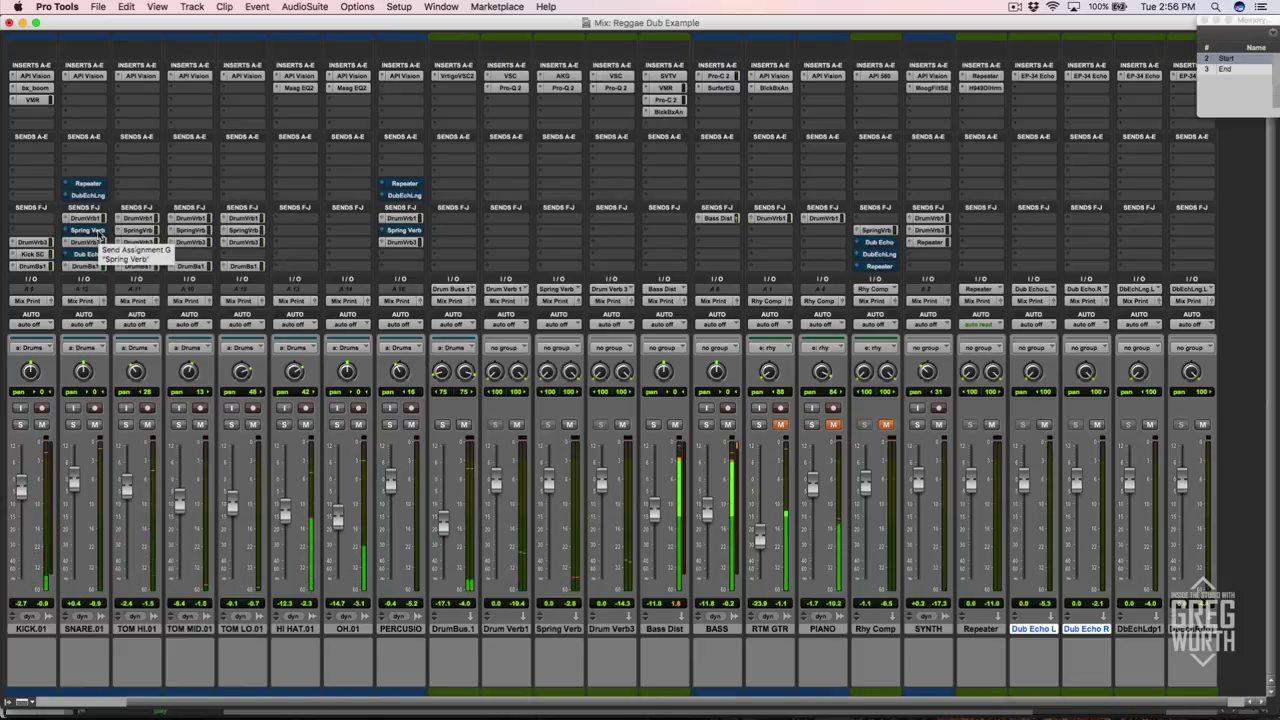
pyautogui.click(100, 236)
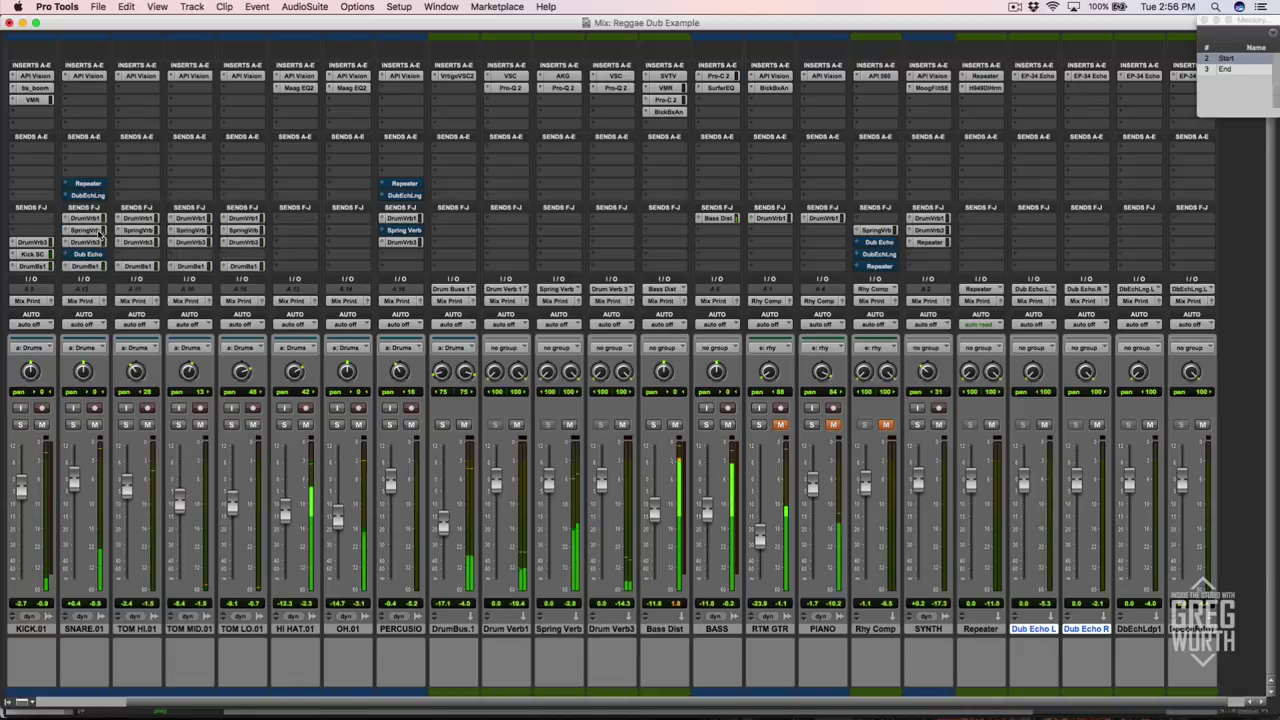
pyautogui.click(101, 231)
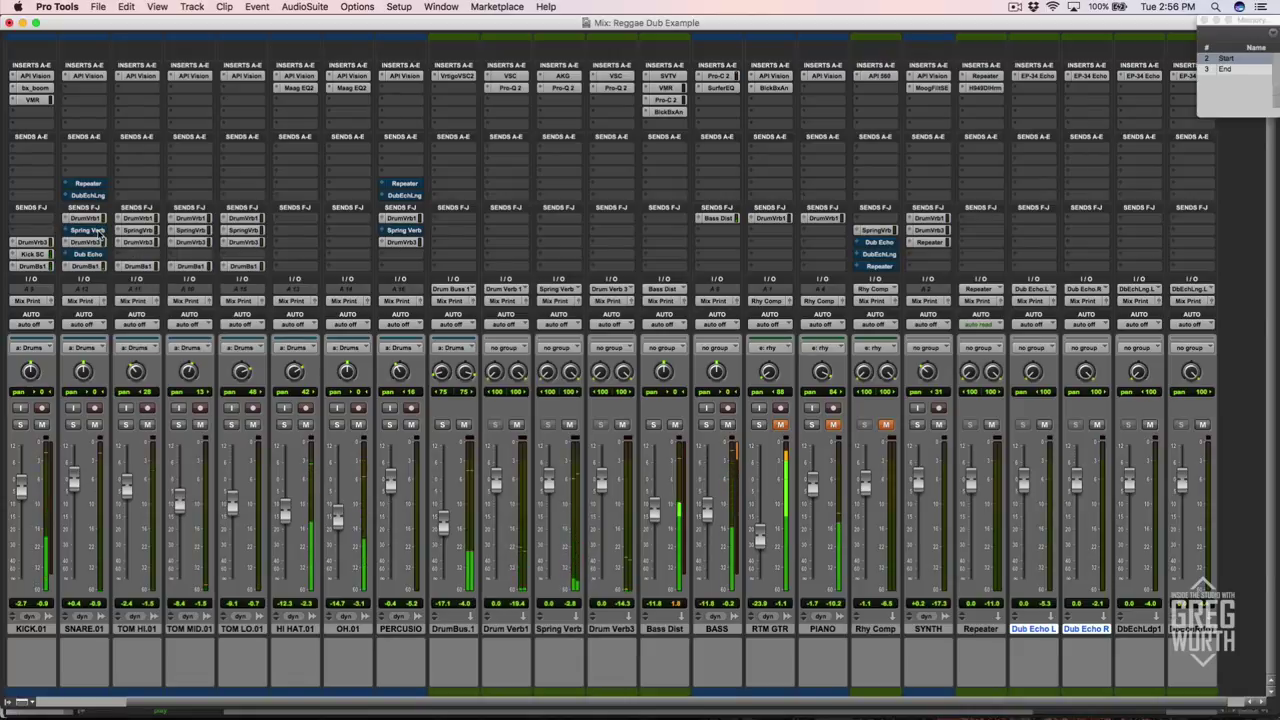
pyautogui.click(101, 231)
pyautogui.click(101, 231)
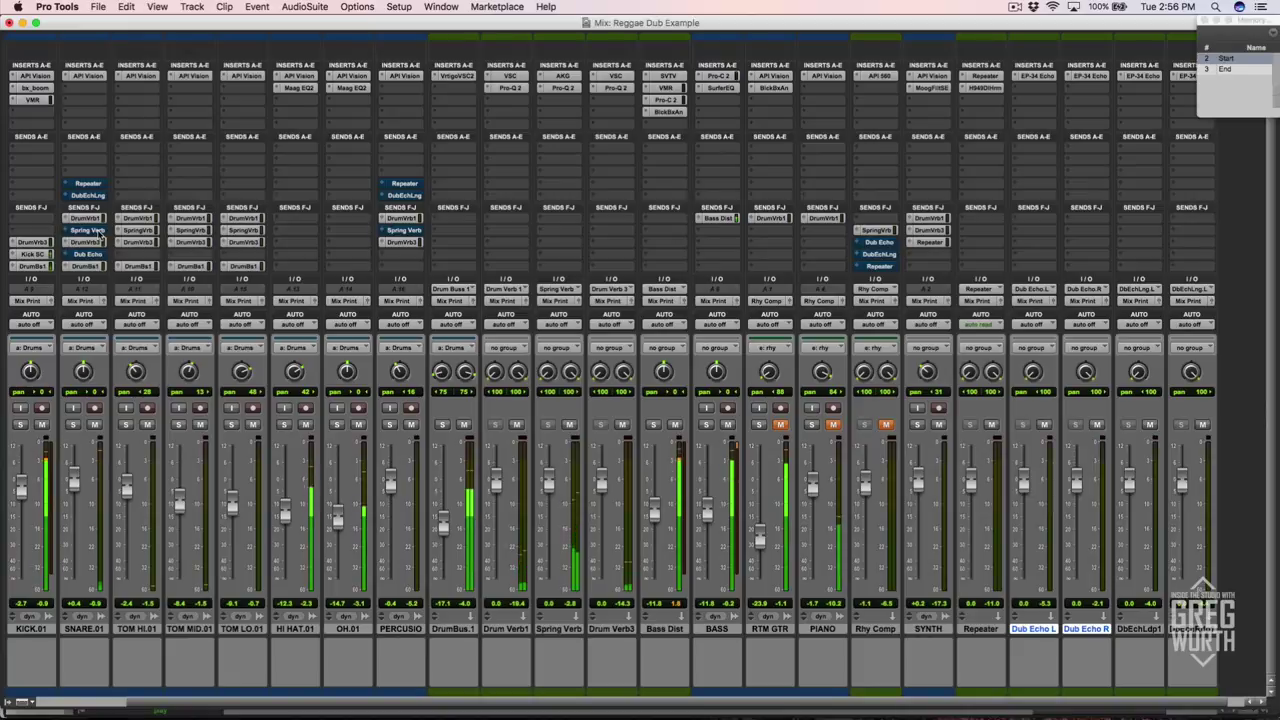
# Audition dub dropouts by unmuting and re-muting Rhy Comp and its rhythm group twice during playback.
pyautogui.click(886, 425)
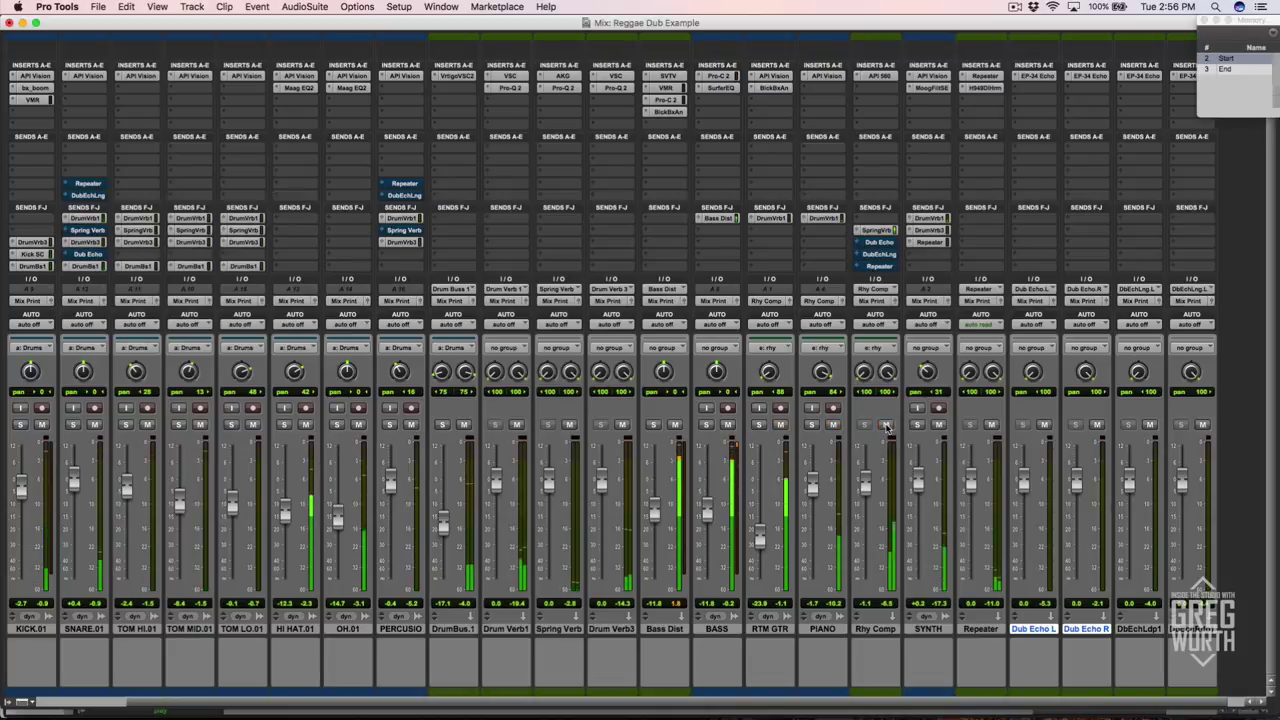
pyautogui.click(886, 425)
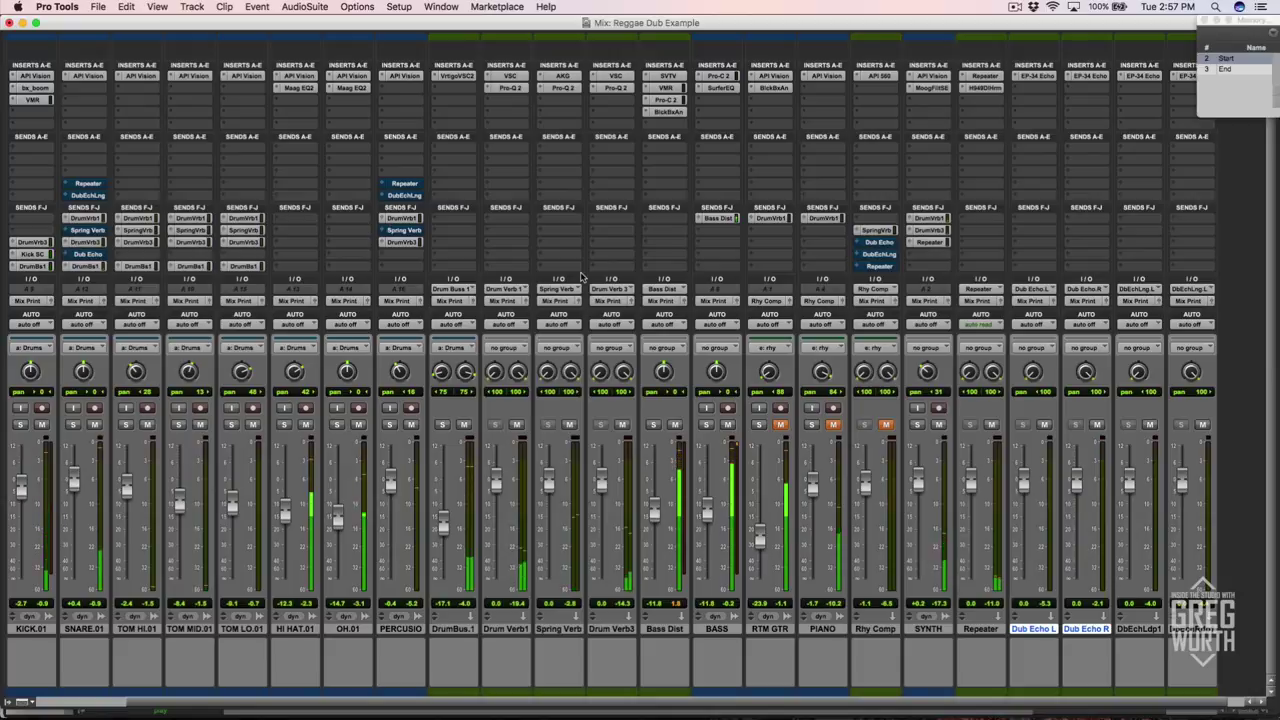
pyautogui.click(886, 425)
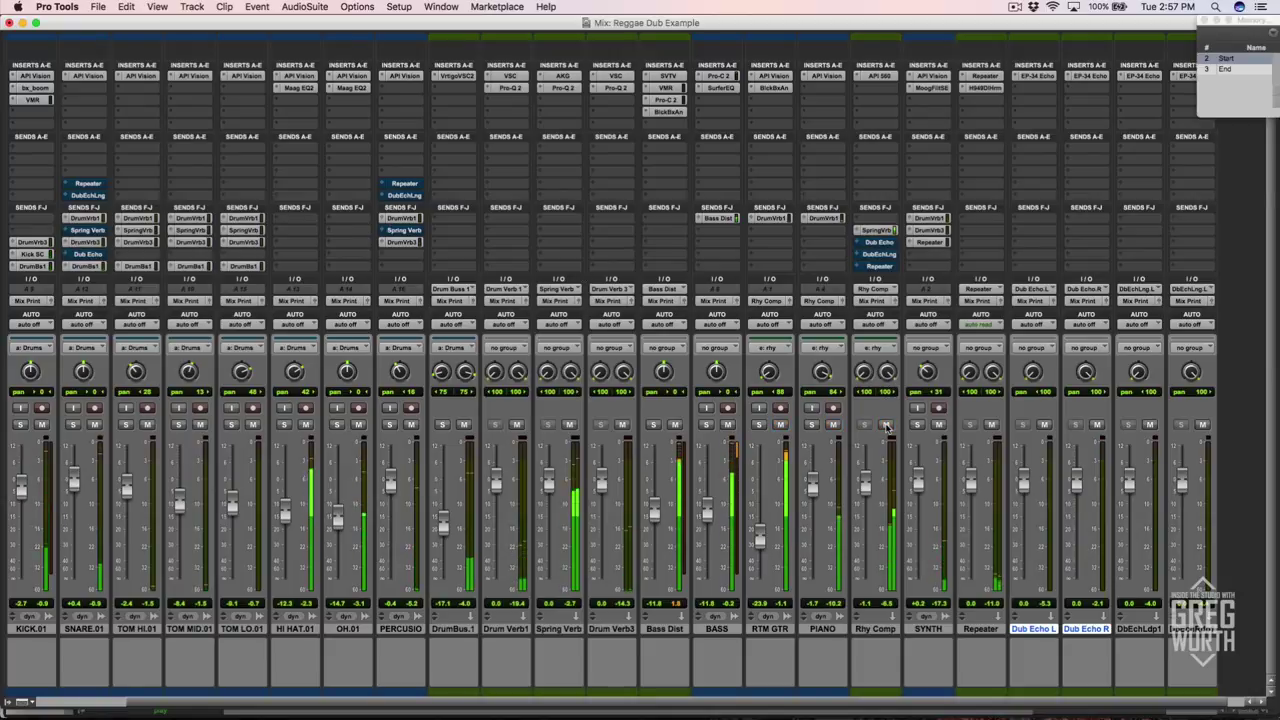
pyautogui.click(886, 425)
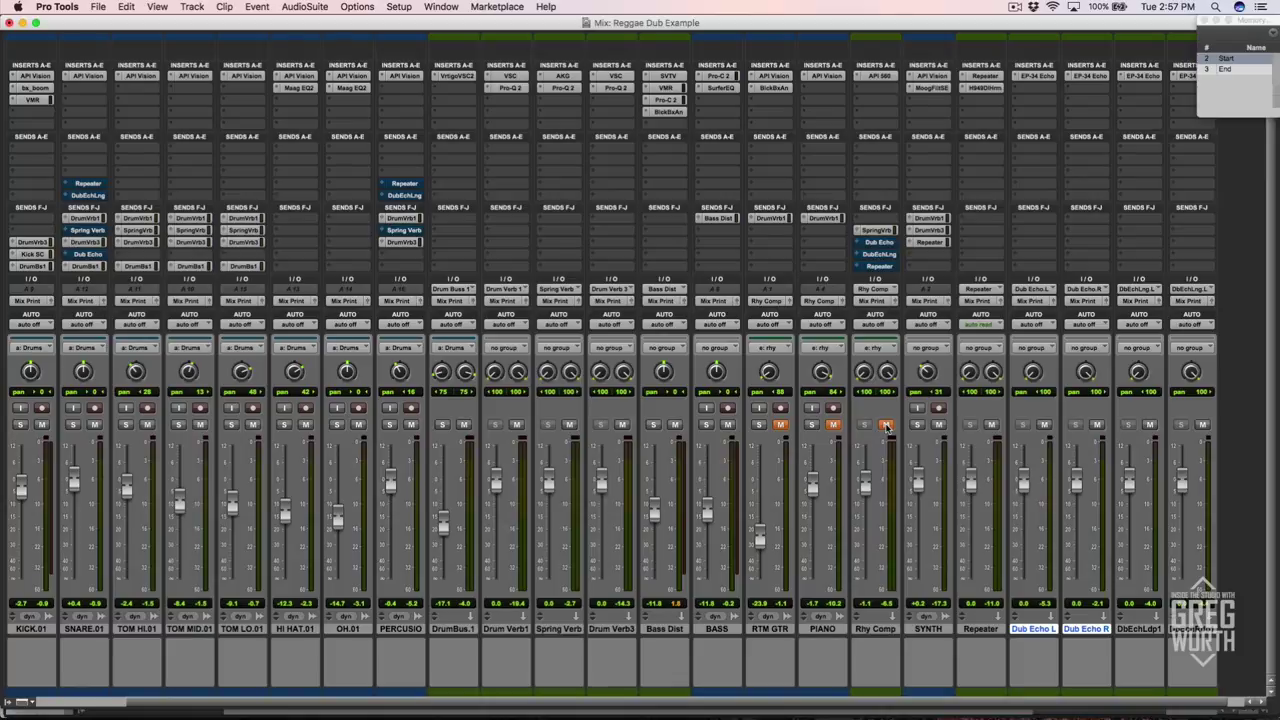
# Let the rhythm instruments drop in and out twice more by unmuting and re-muting Rhy Comp and its group.
pyautogui.click(886, 426)
pyautogui.click(886, 426)
pyautogui.click(886, 426)
pyautogui.click(886, 426)
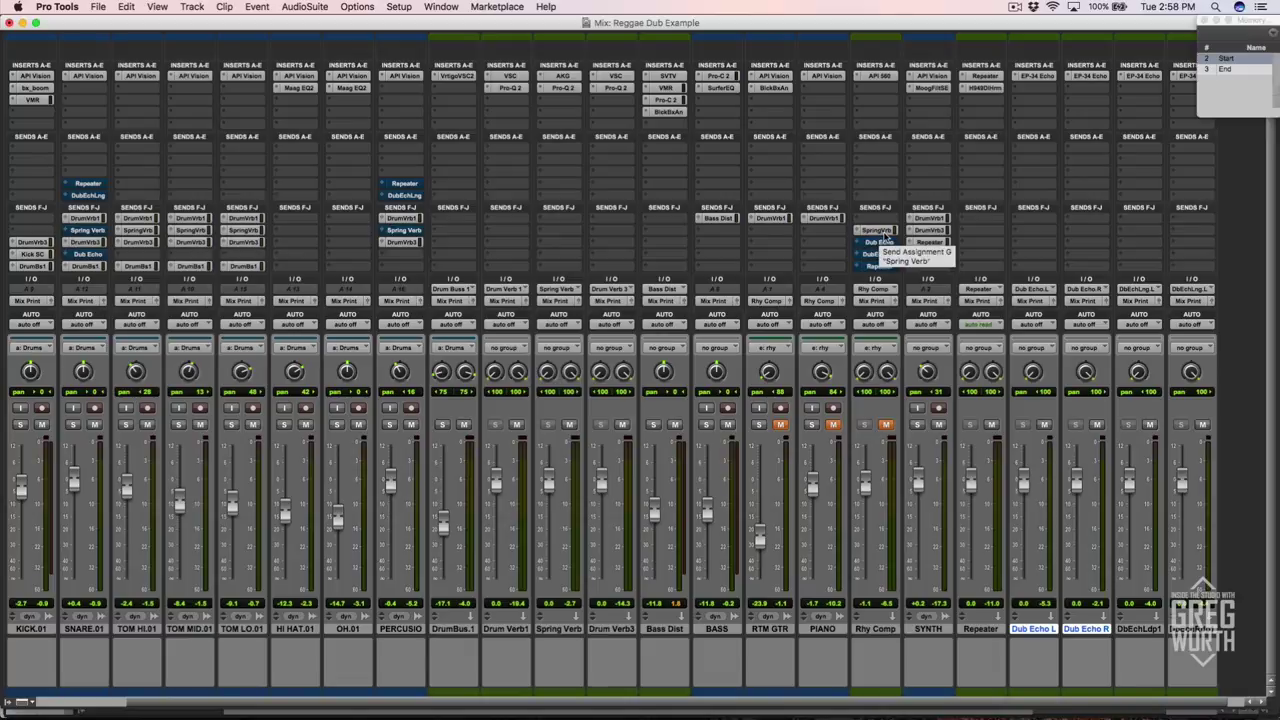
# Review Rhy Comp's Dub Echo, Dub Echo Long and Repeater send settings, and close the send window.
pyautogui.click(880, 243)
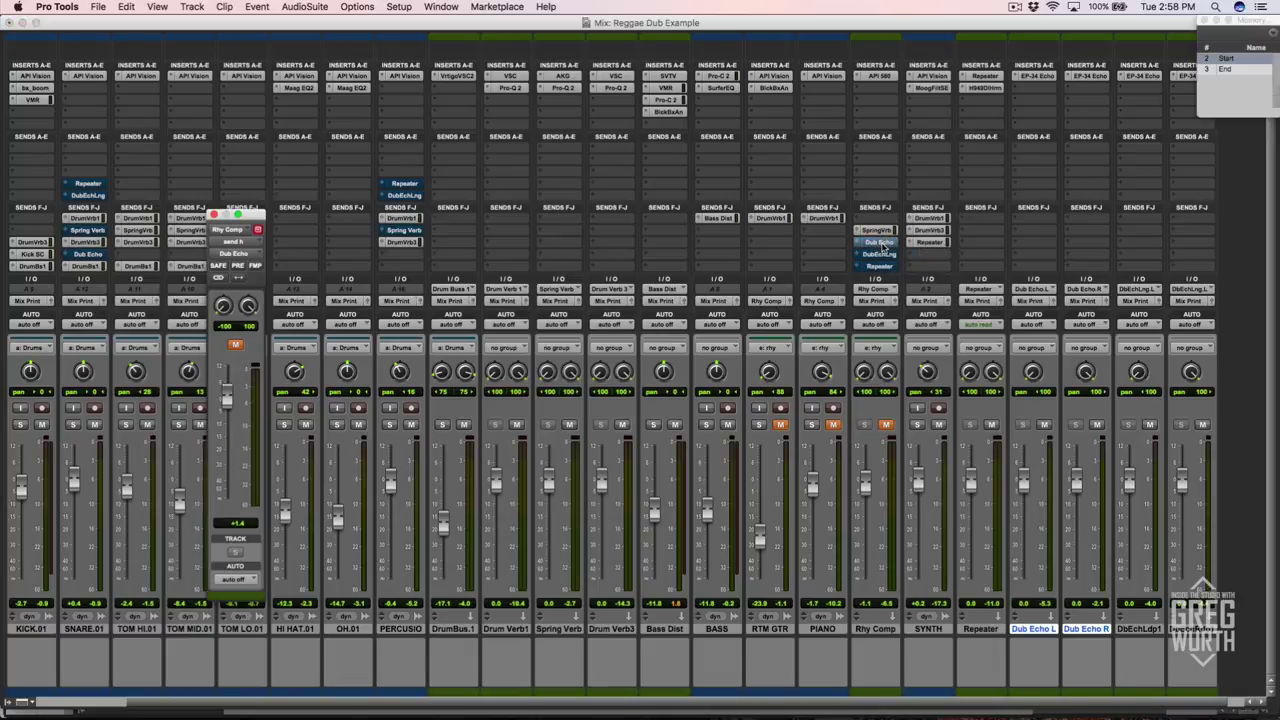
pyautogui.click(880, 255)
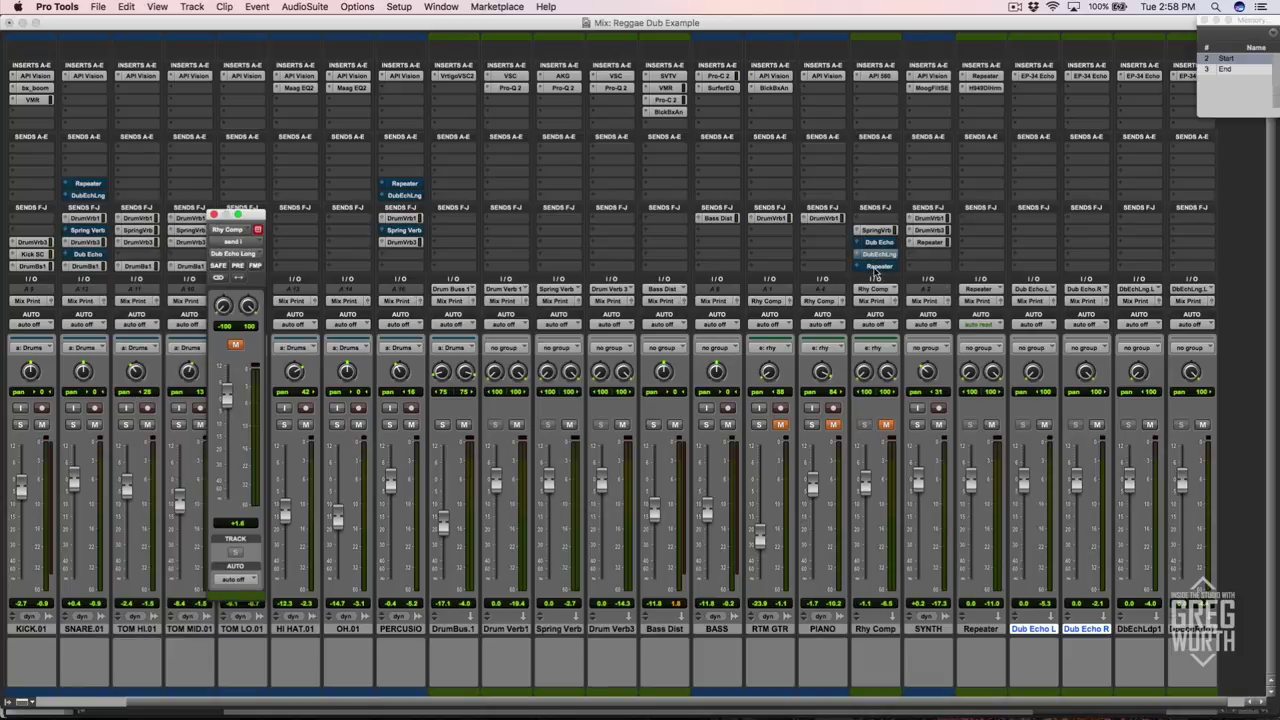
pyautogui.click(876, 266)
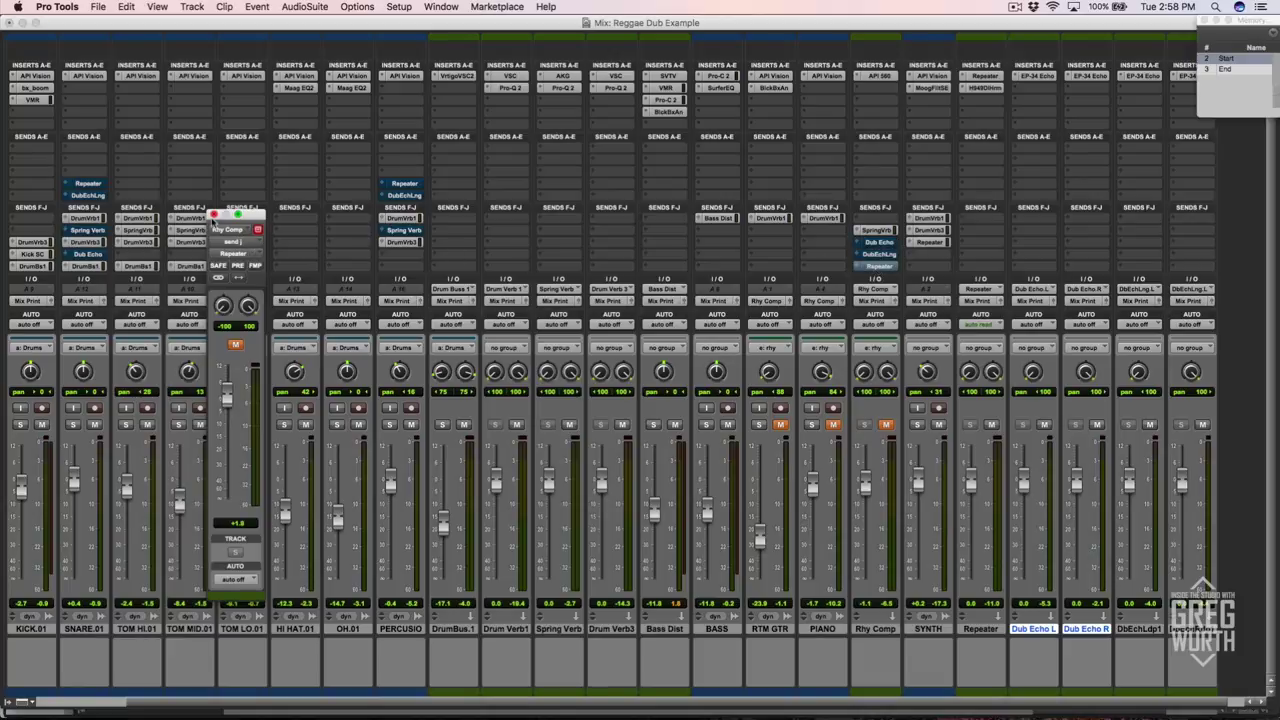
pyautogui.click(213, 215)
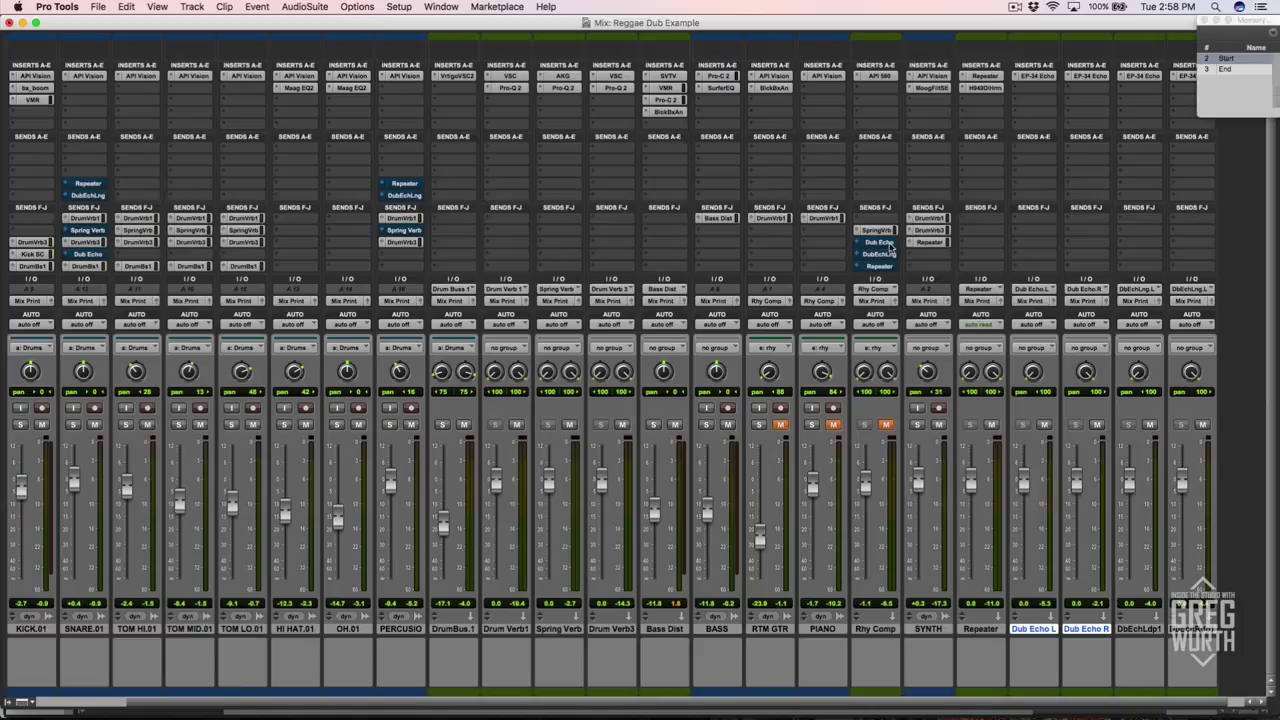
# Toggle the mutes of Rhy Comp's Dub Echo, Dub Echo Long and Repeater sends, keeping only Dub Echo Long active of the three.
pyautogui.keyDown('ctrl'); pyautogui.keyDown('super'); pyautogui.click(890, 244); pyautogui.keyUp('super'); pyautogui.keyUp('ctrl')
pyautogui.keyDown('ctrl'); pyautogui.keyDown('super'); pyautogui.click(890, 244); pyautogui.keyUp('super'); pyautogui.keyUp('ctrl')
pyautogui.keyDown('ctrl'); pyautogui.keyDown('super'); pyautogui.click(884, 256); pyautogui.keyUp('super'); pyautogui.keyUp('ctrl')
pyautogui.keyDown('ctrl'); pyautogui.keyDown('super'); pyautogui.click(884, 257); pyautogui.keyUp('super'); pyautogui.keyUp('ctrl')
pyautogui.keyDown('ctrl'); pyautogui.keyDown('super'); pyautogui.click(883, 267); pyautogui.keyUp('super'); pyautogui.keyUp('ctrl')
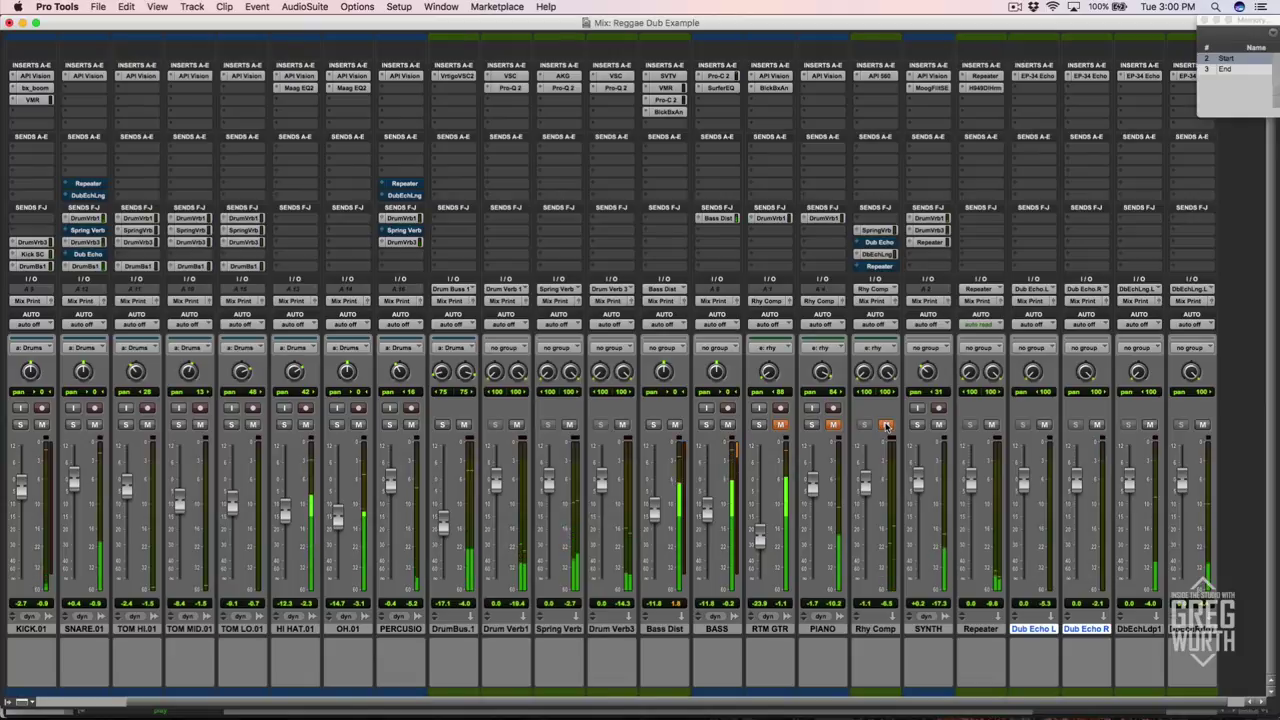
# During playback, briefly unmute the snare's Spring Verb send and the percussion's Repeater and Spring Verb sends.
pyautogui.click(95, 231)
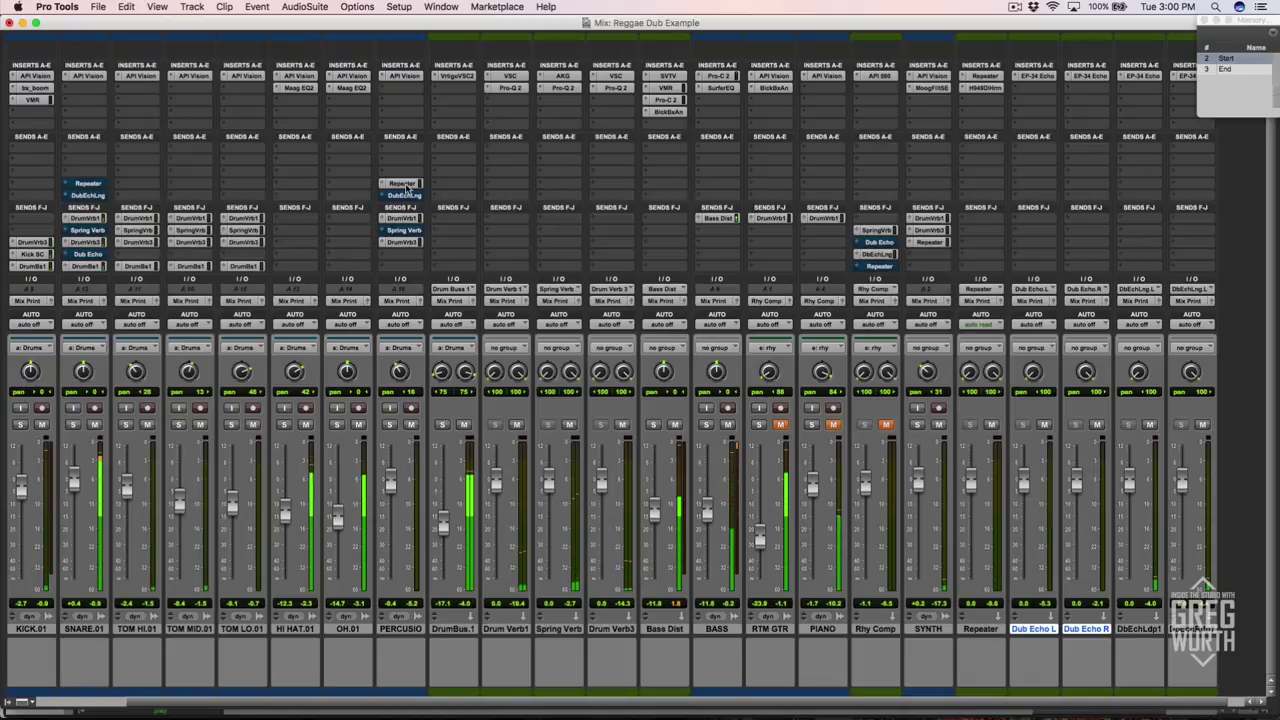
pyautogui.click(405, 185)
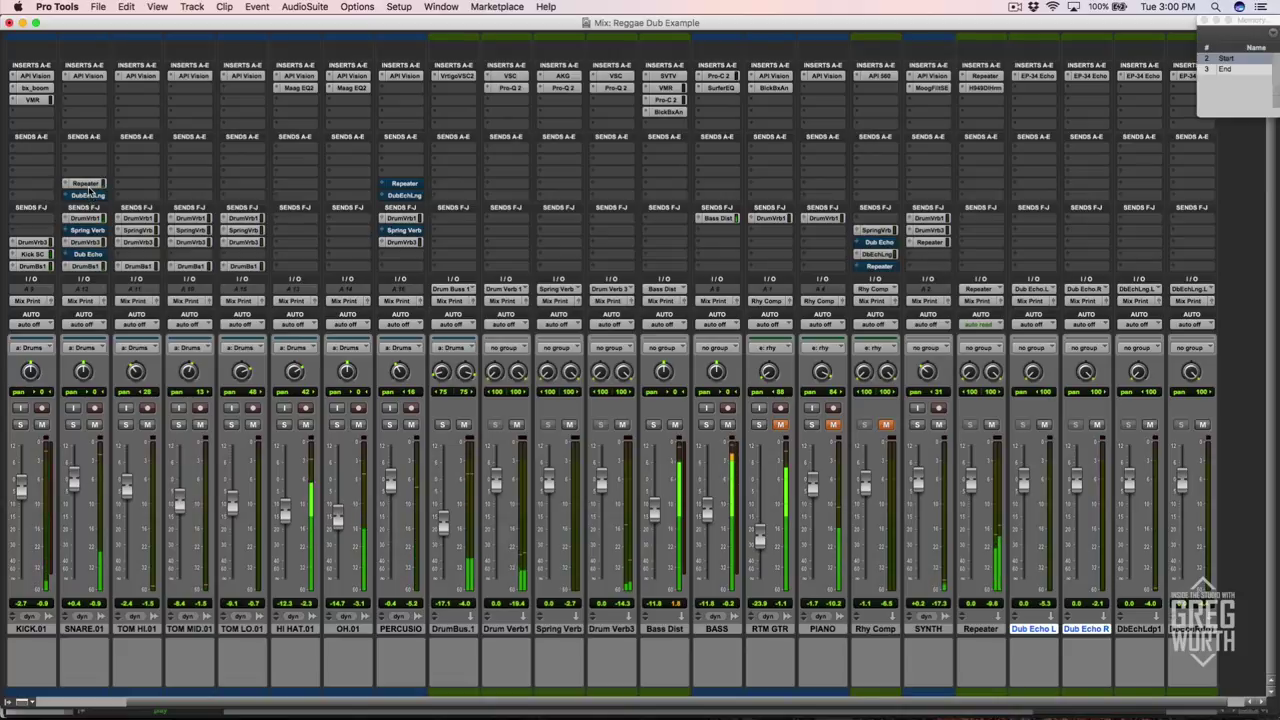
pyautogui.click(403, 232)
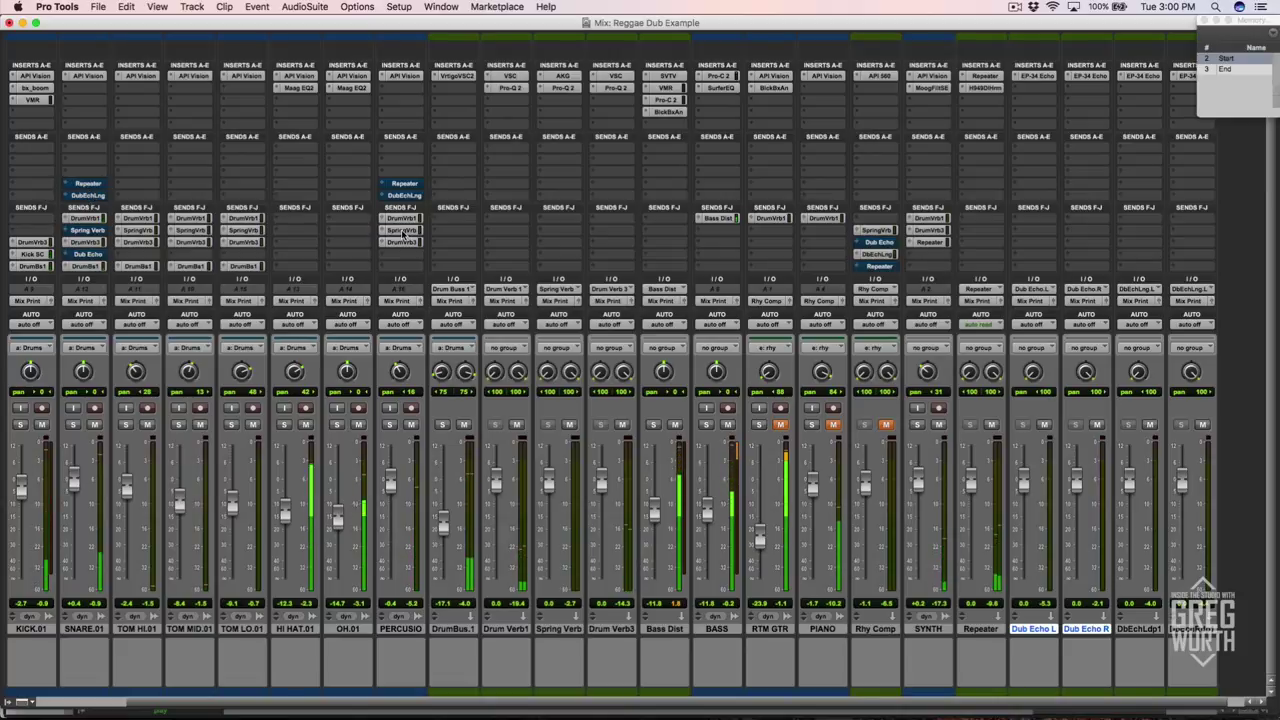
pyautogui.click(403, 232)
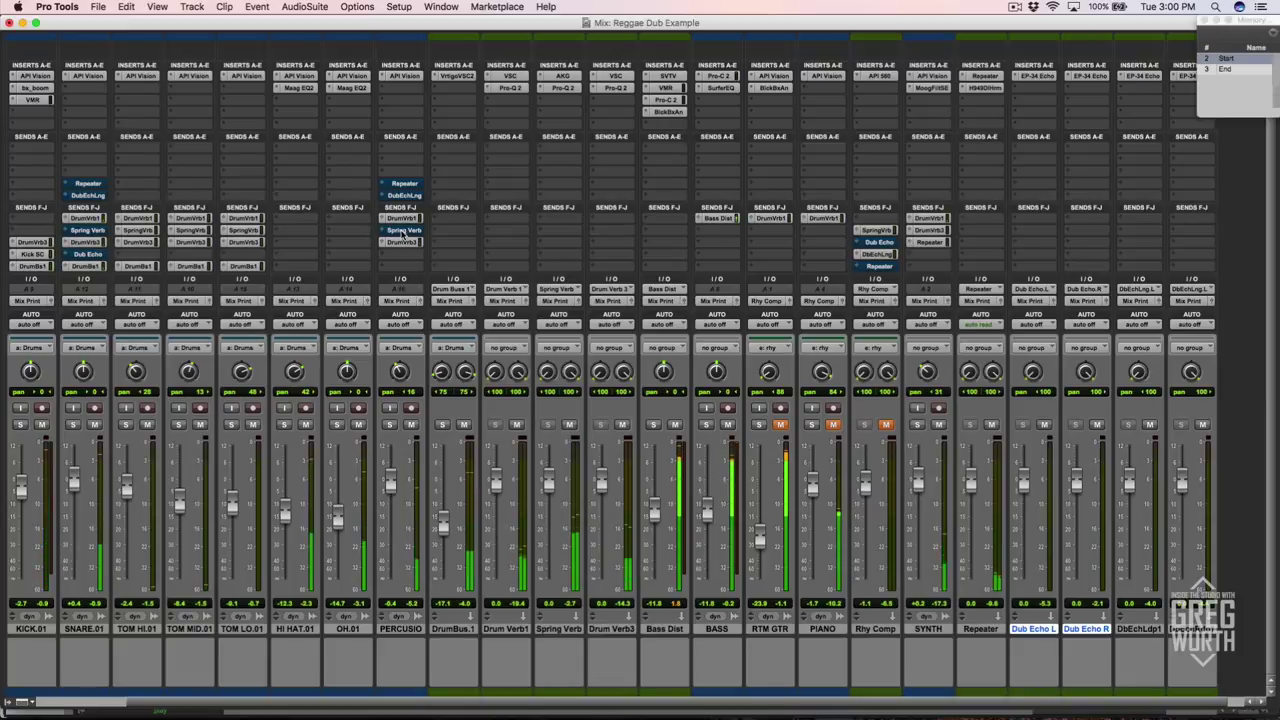
# Switch Rhy Comp's active delay send from Dub Echo Long to Dub Echo, and briefly unmute Rhy Comp with its group.
pyautogui.click(878, 266)
pyautogui.click(878, 254)
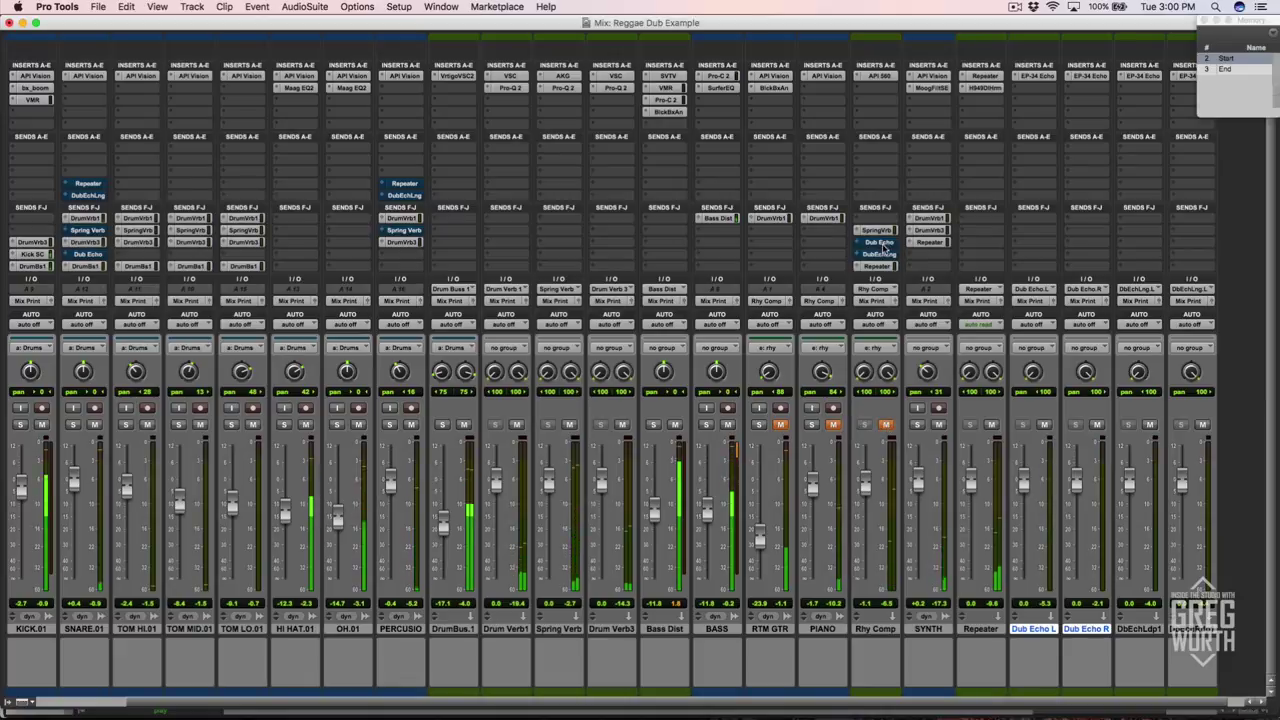
pyautogui.click(880, 242)
pyautogui.click(880, 266)
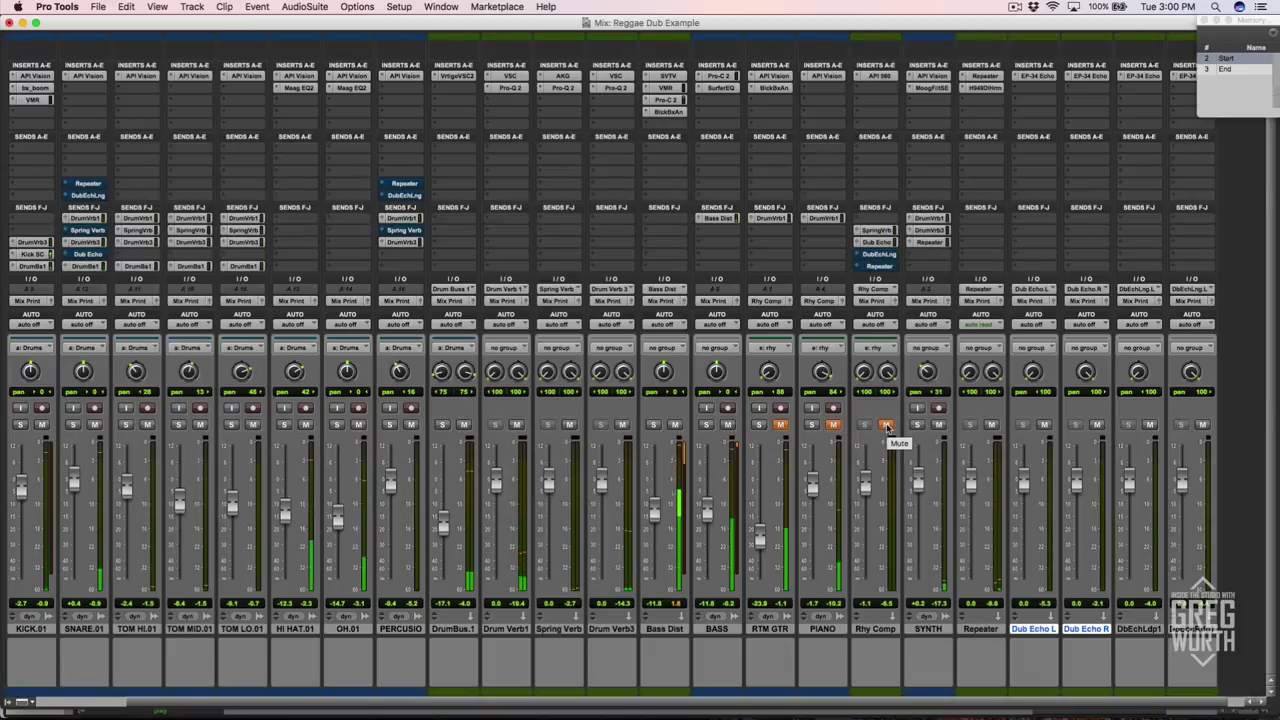
pyautogui.click(885, 425)
pyautogui.click(885, 425)
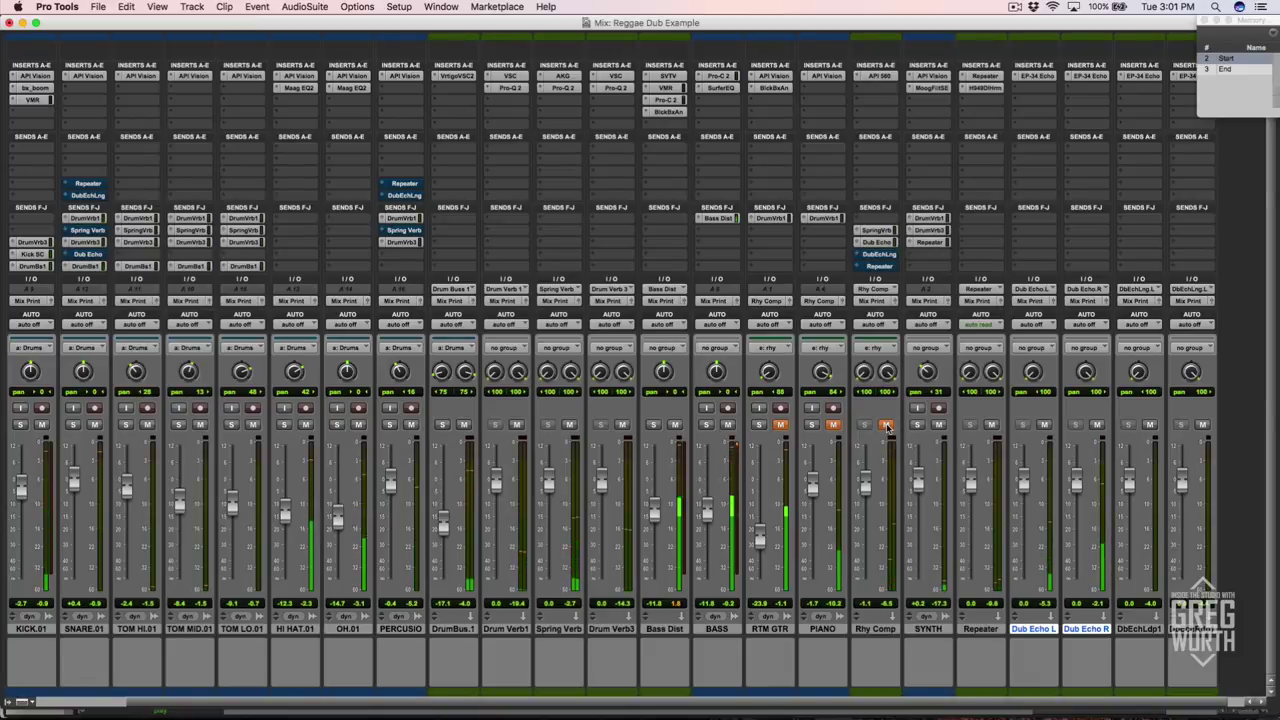
# Throw spring reverb by briefly unmuting the Spring Verb send once on the percussion and twice on the snare.
pyautogui.click(409, 232)
pyautogui.click(409, 232)
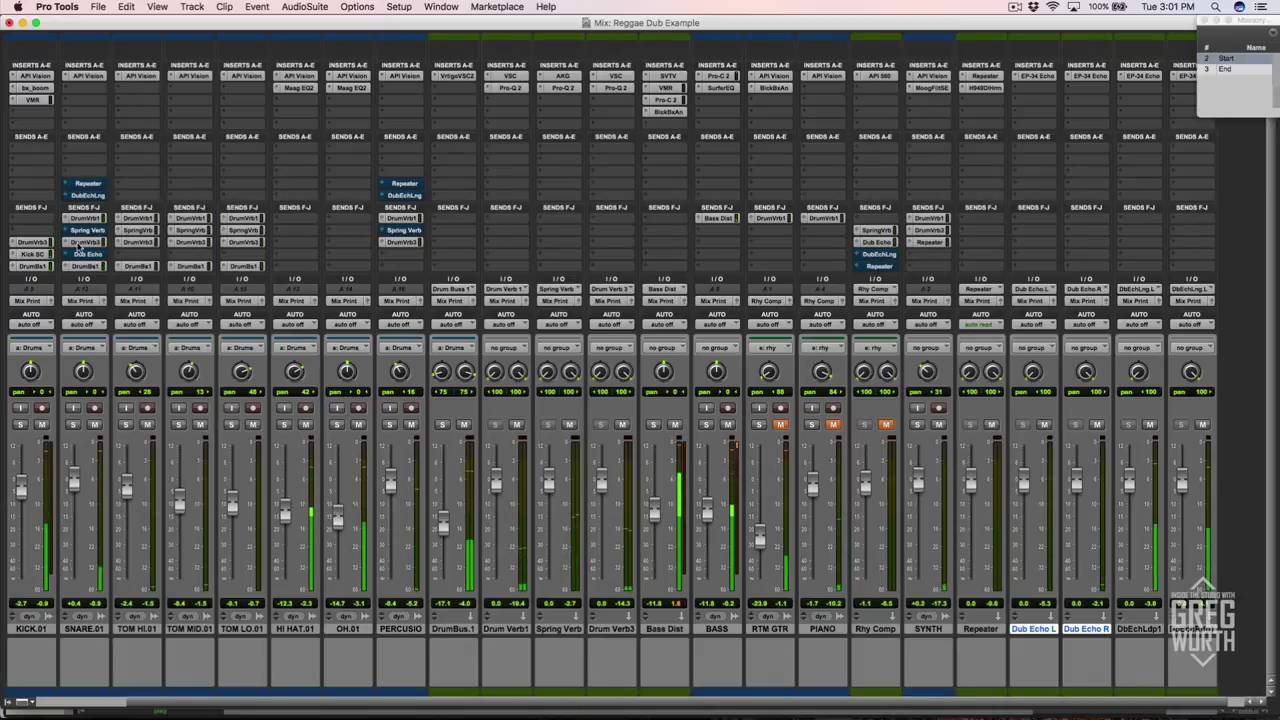
pyautogui.click(86, 232)
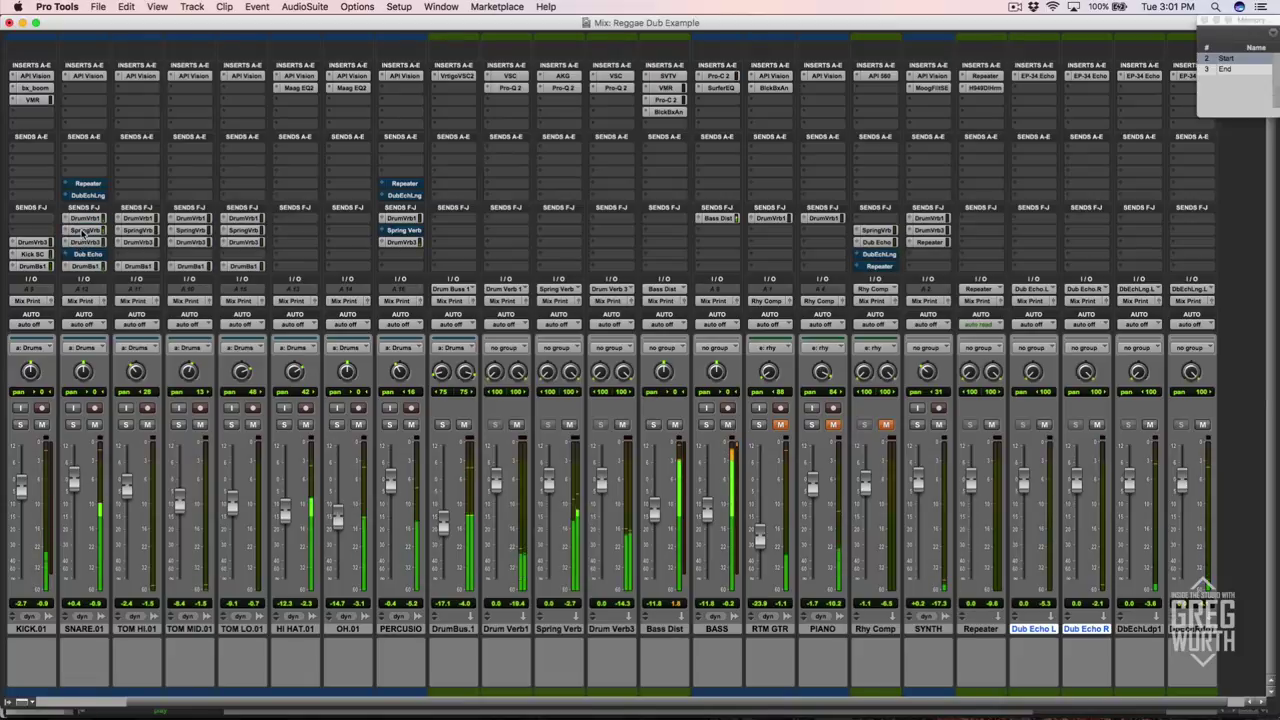
pyautogui.click(86, 232)
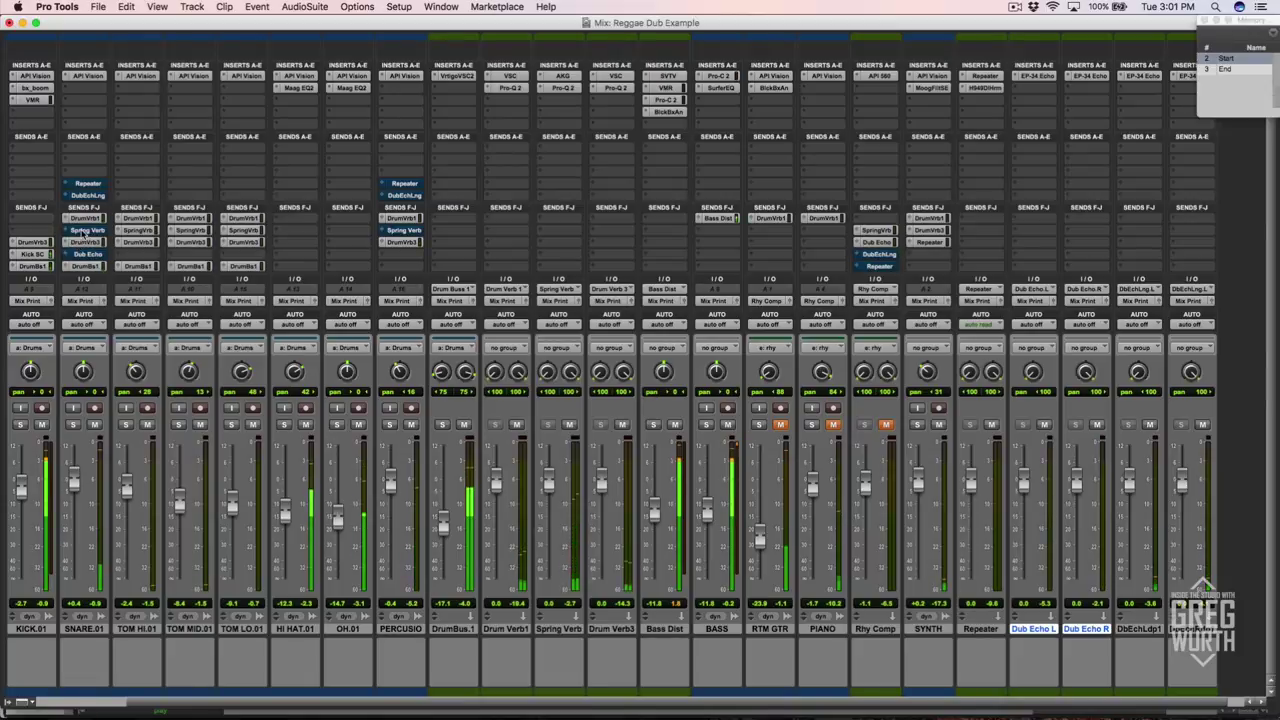
pyautogui.click(85, 231)
pyautogui.click(85, 231)
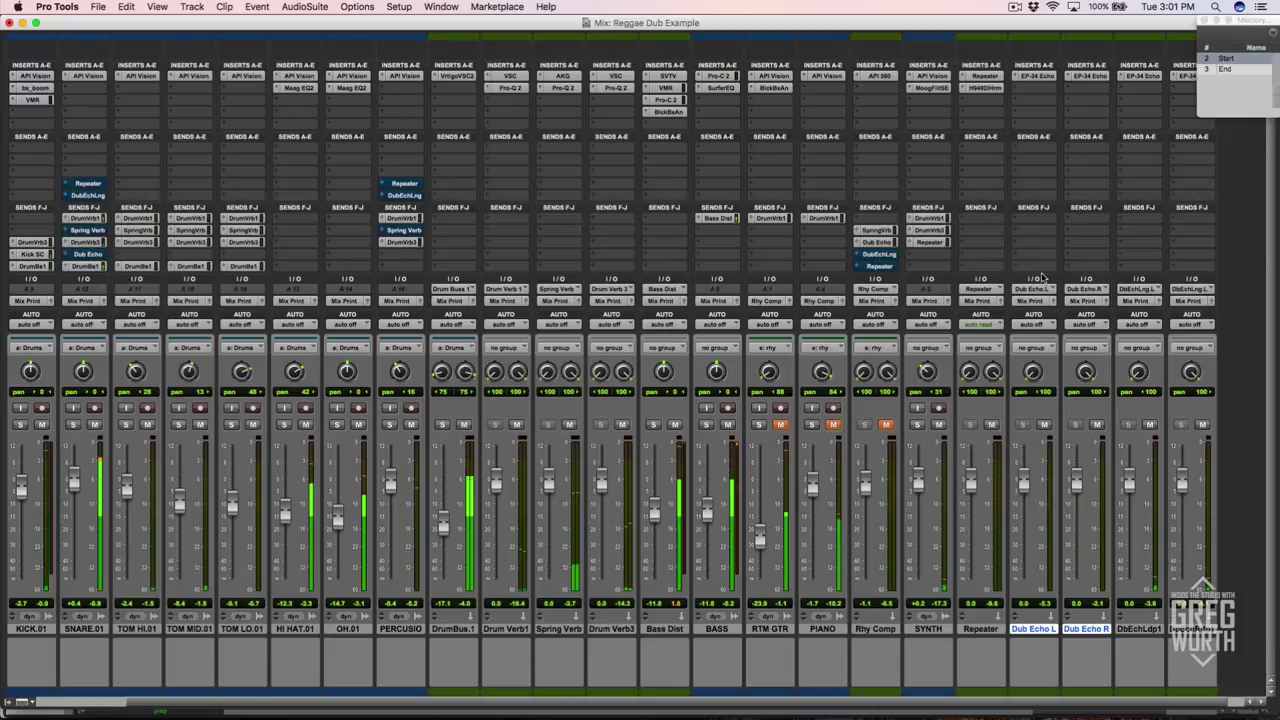
# Mute Rhy Comp's Dub Echo send, briefly unmute Rhy Comp with its group, and activate the Dub Echo Long send.
pyautogui.click(886, 243)
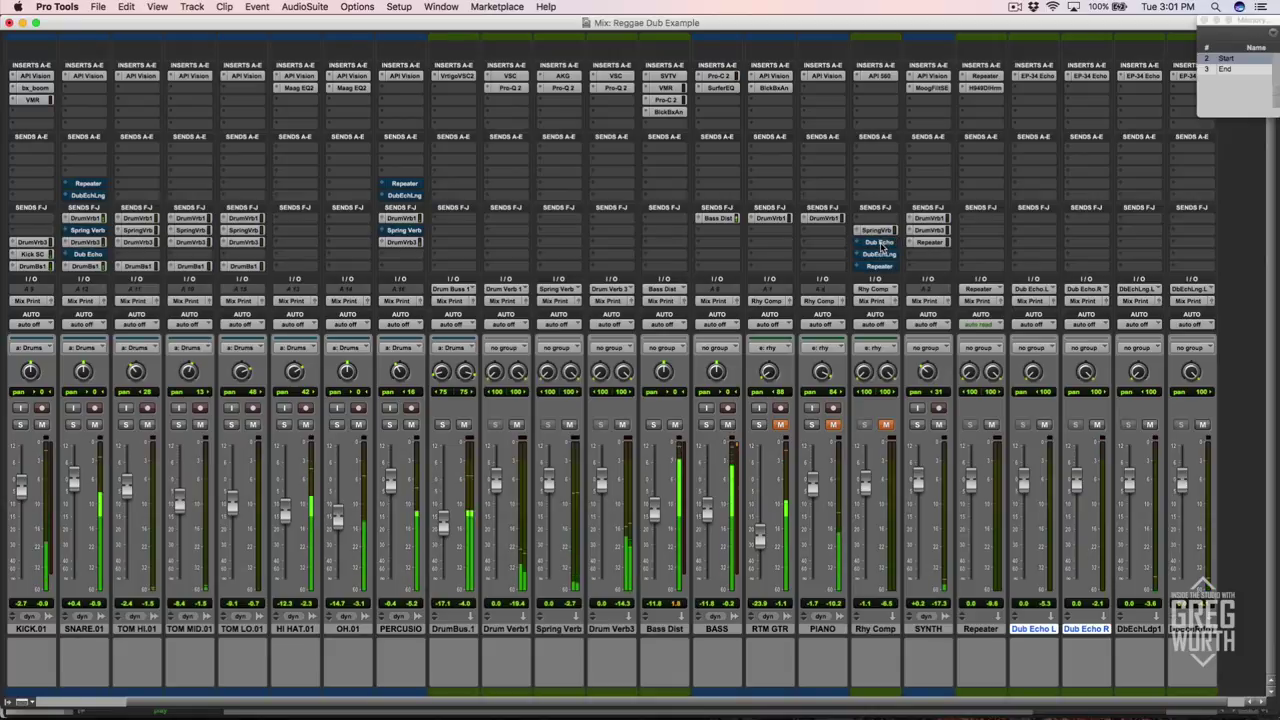
pyautogui.click(885, 425)
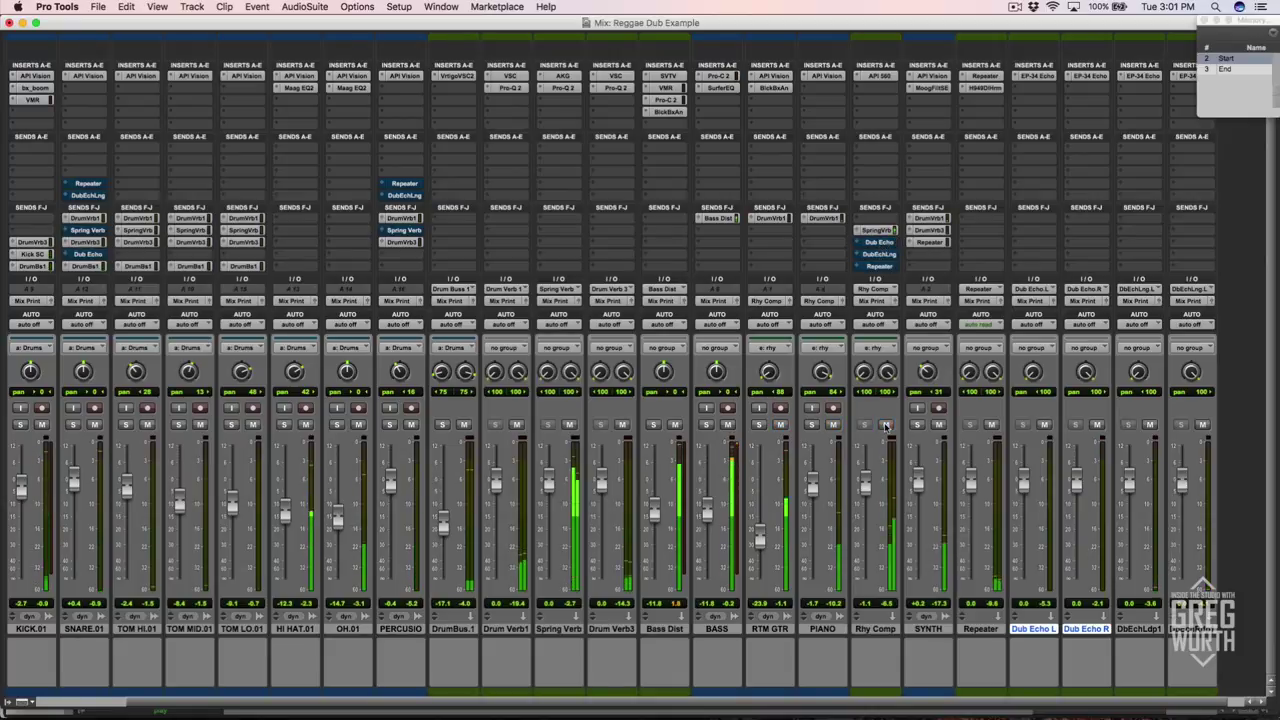
pyautogui.click(880, 255)
pyautogui.click(883, 425)
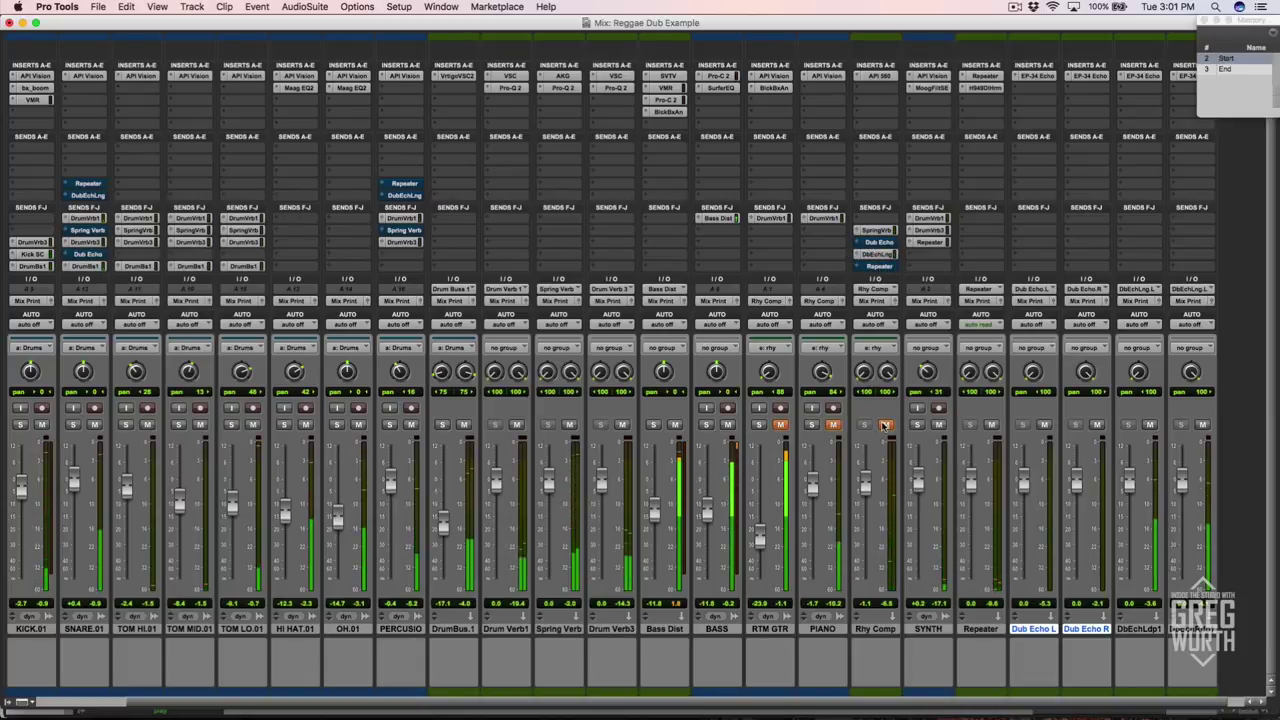
# Briefly unmute the percussion's Repeater send once and its Spring Verb send twice, with a snare Spring Verb throw in between.
pyautogui.click(405, 184)
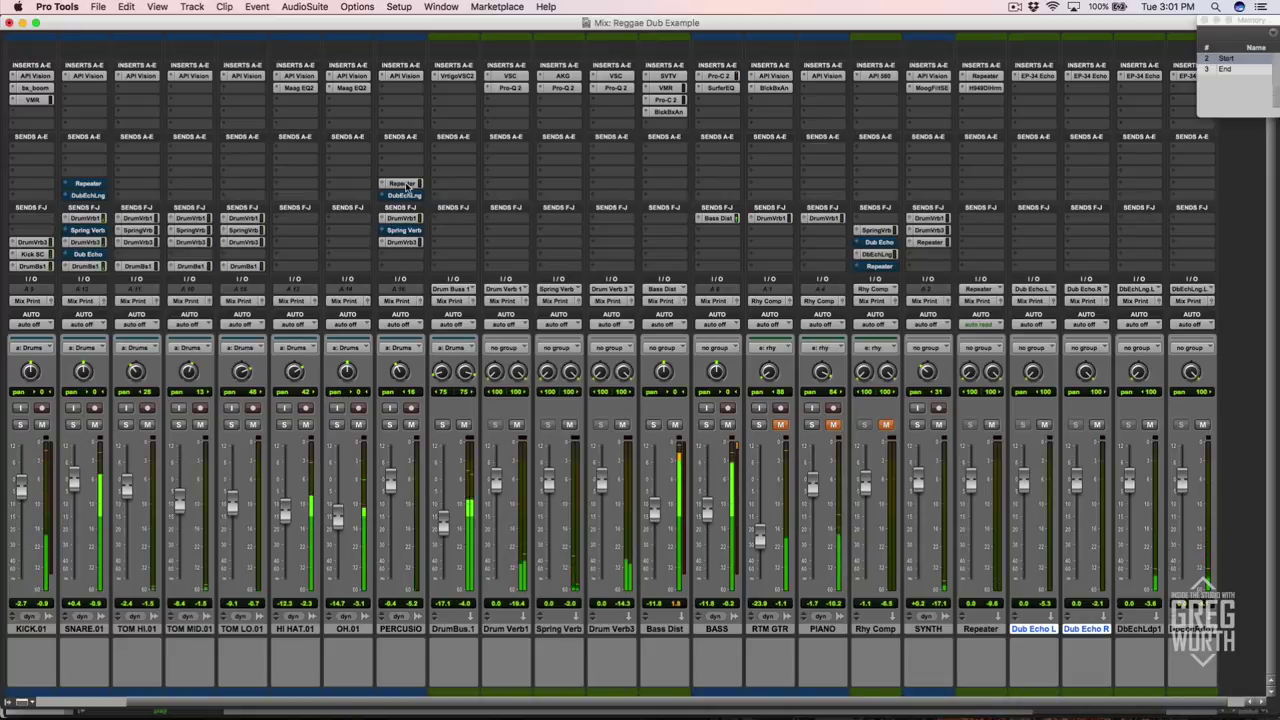
pyautogui.click(405, 184)
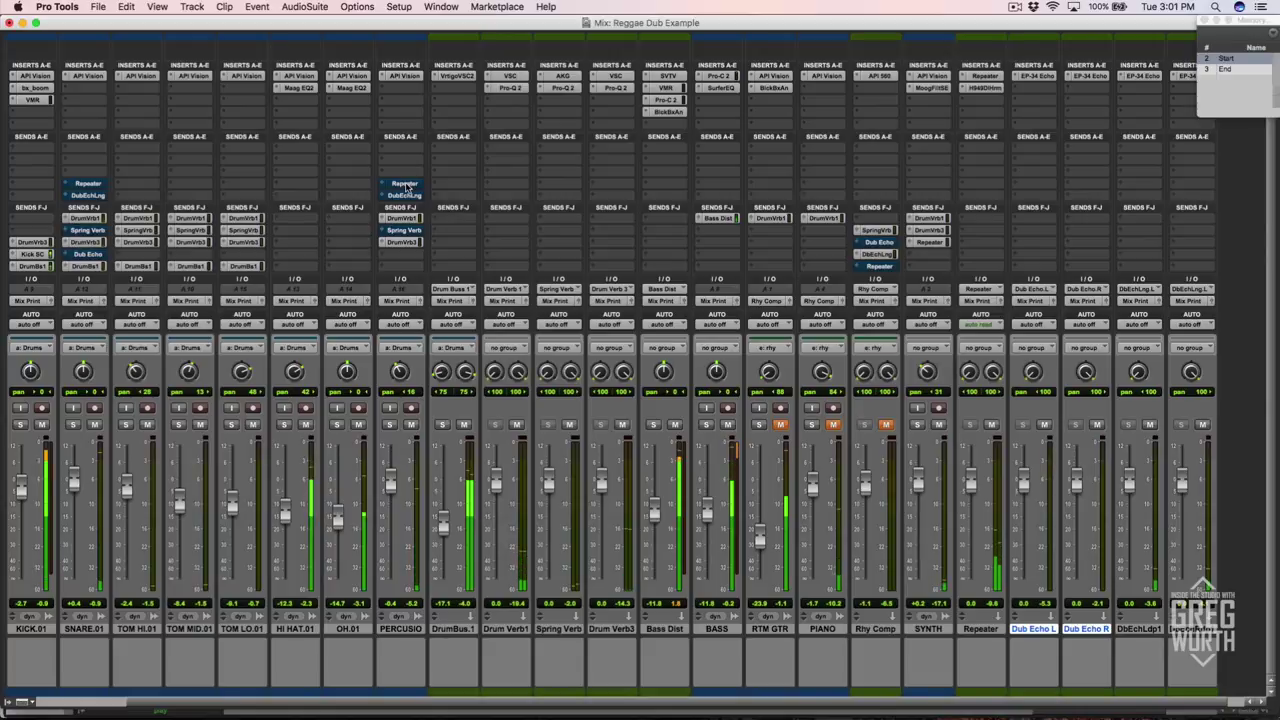
pyautogui.click(87, 230)
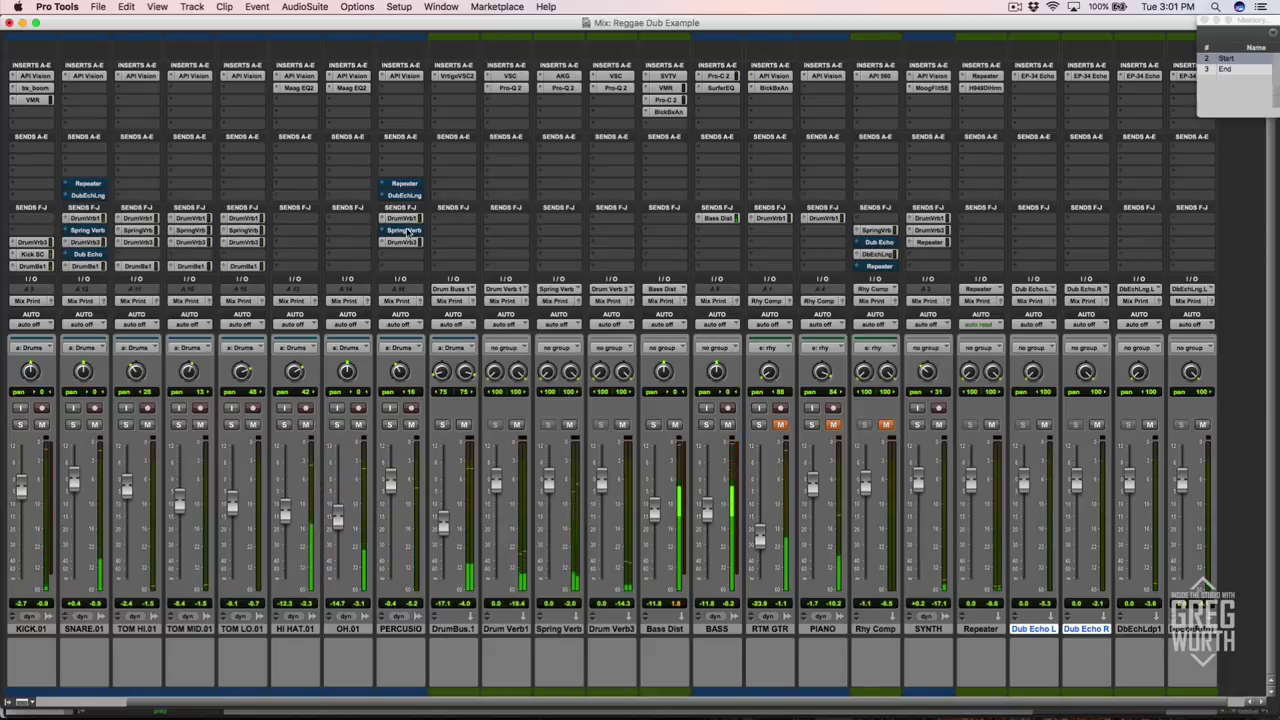
pyautogui.click(410, 230)
pyautogui.click(408, 231)
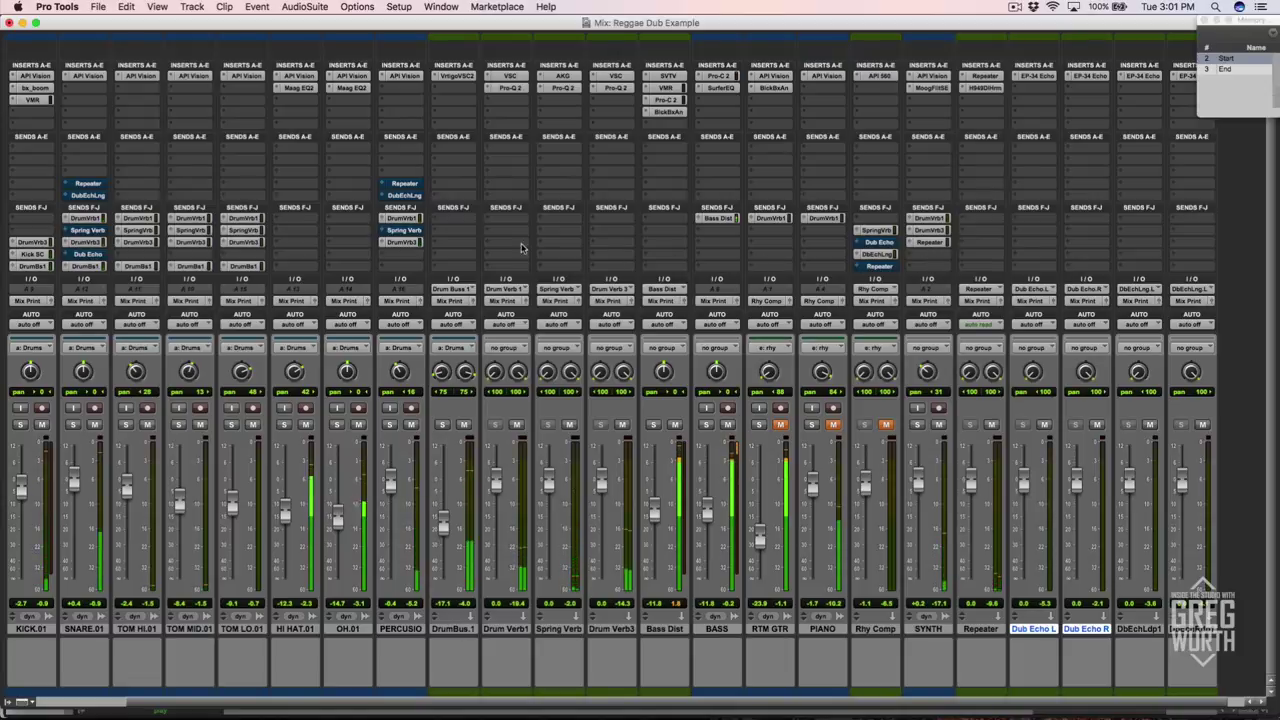
pyautogui.click(410, 231)
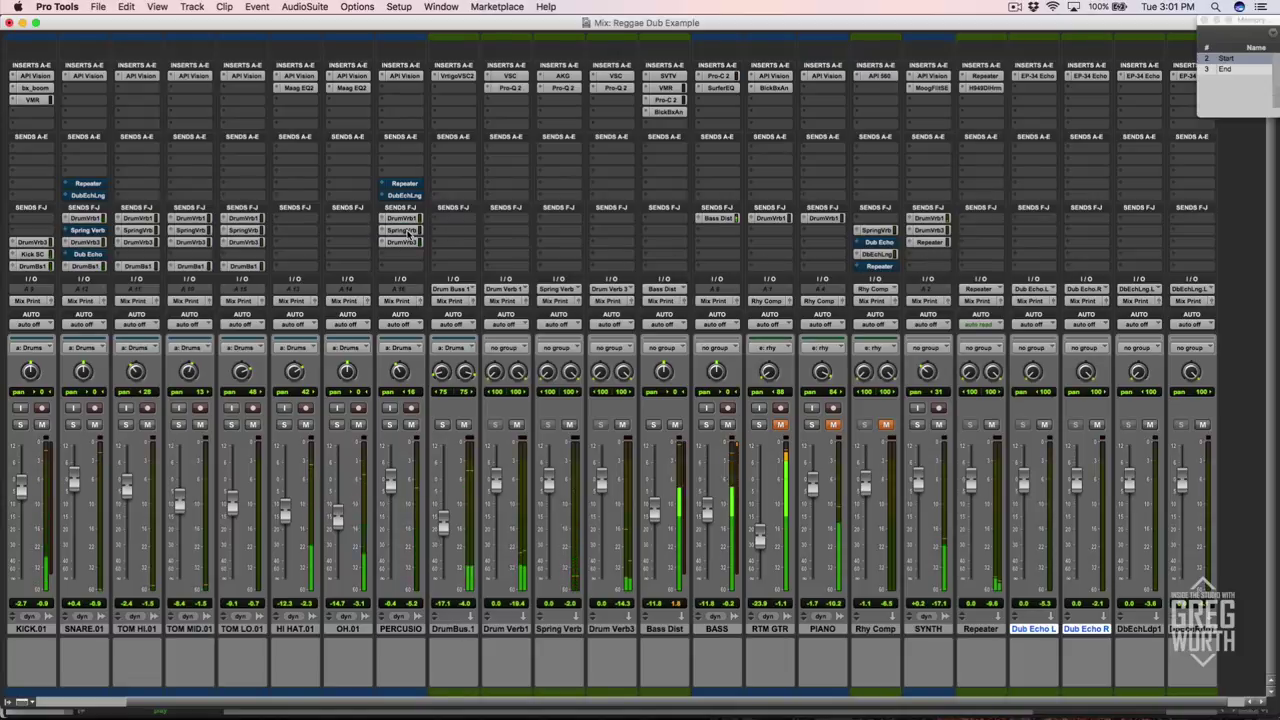
pyautogui.click(410, 231)
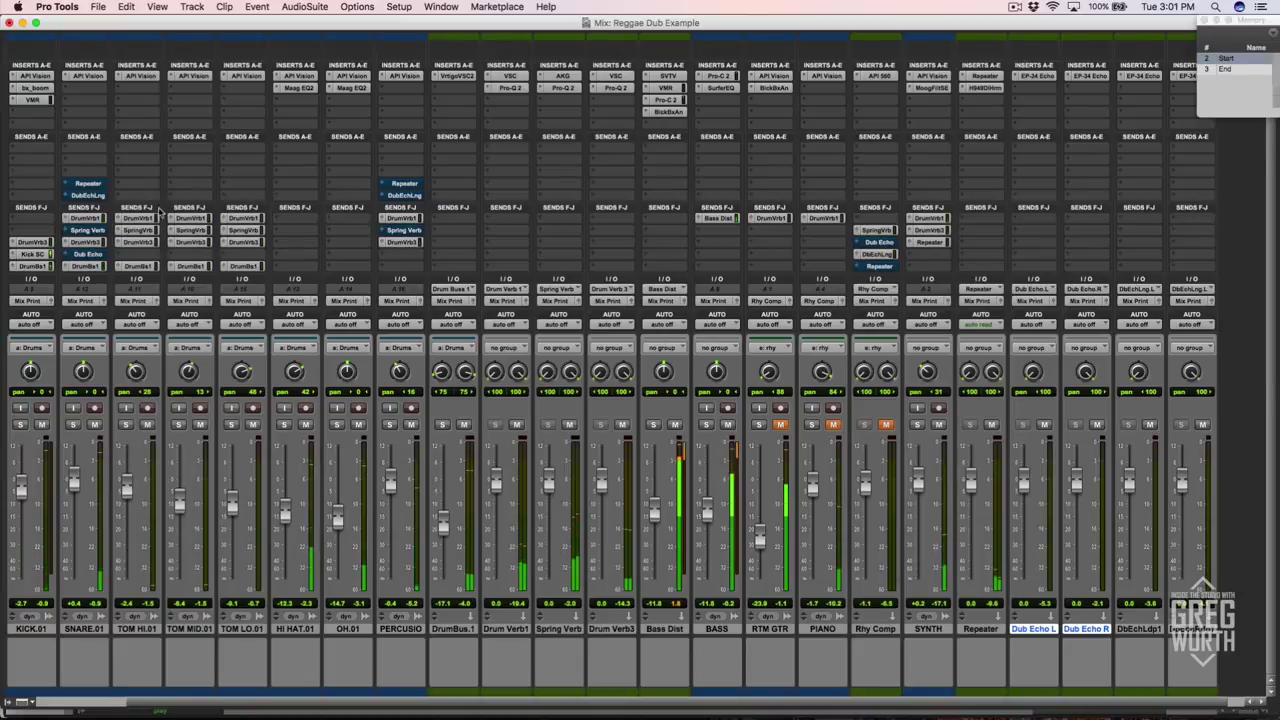
# Throw the snare alternately into its Repeater and Spring Verb sends by brief unmutes, finishing with the Dub Echo Long send.
pyautogui.click(90, 184)
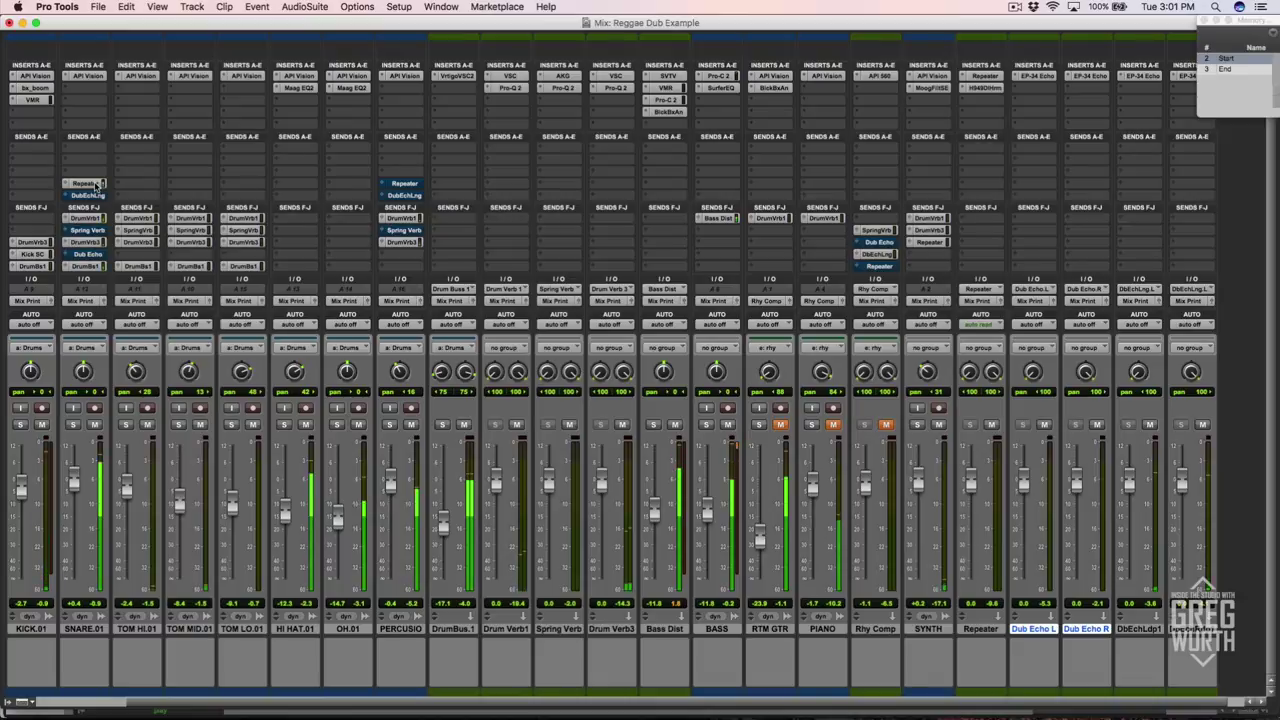
pyautogui.click(90, 184)
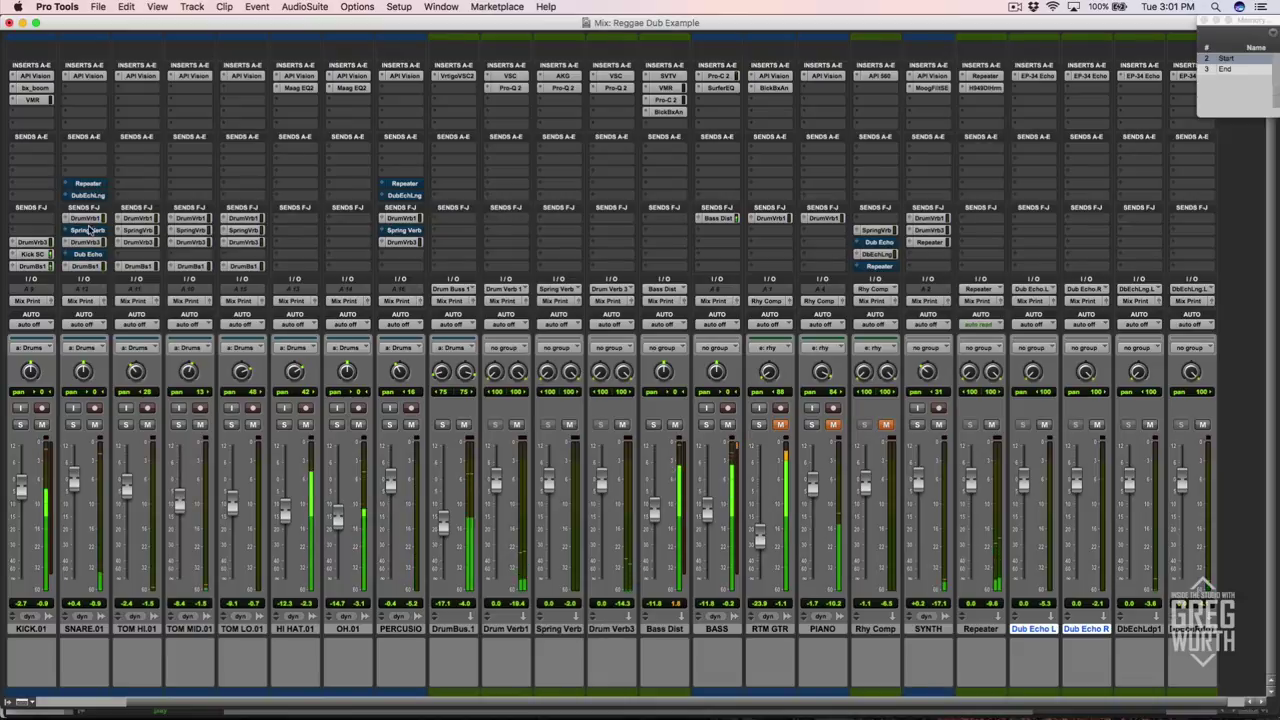
pyautogui.click(90, 231)
pyautogui.click(90, 231)
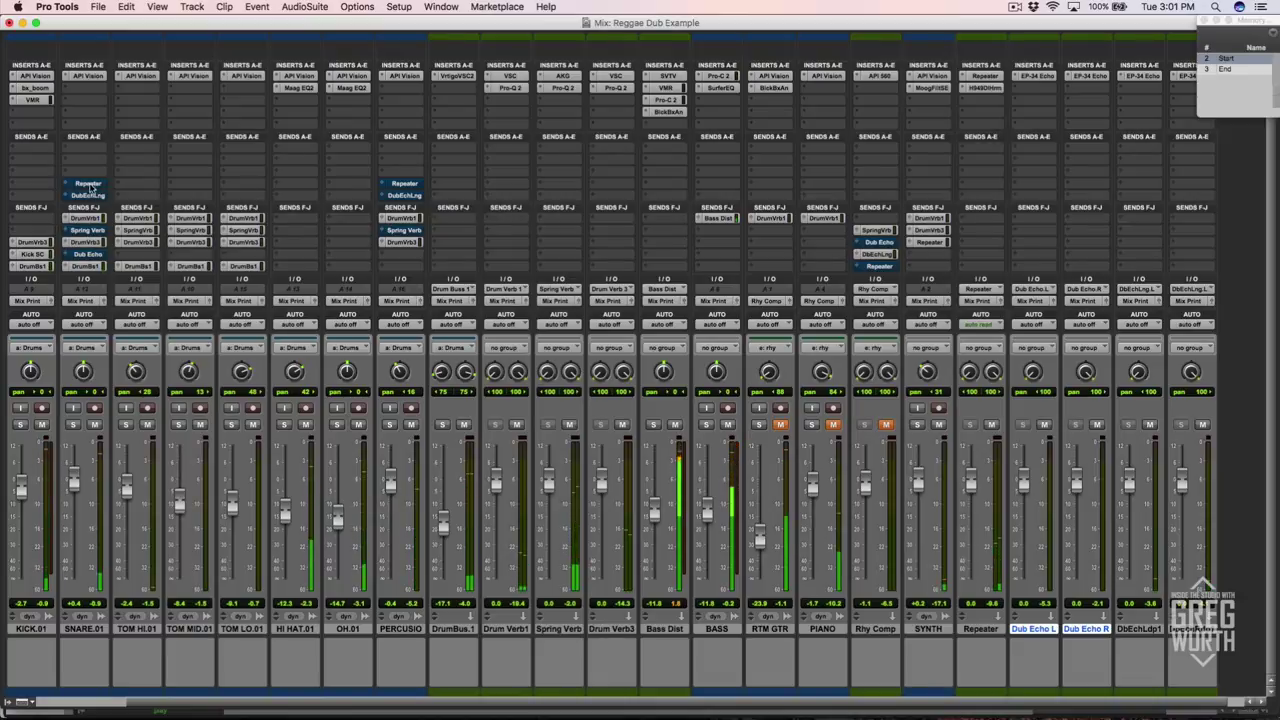
pyautogui.click(90, 184)
pyautogui.click(90, 184)
pyautogui.click(90, 231)
pyautogui.click(90, 231)
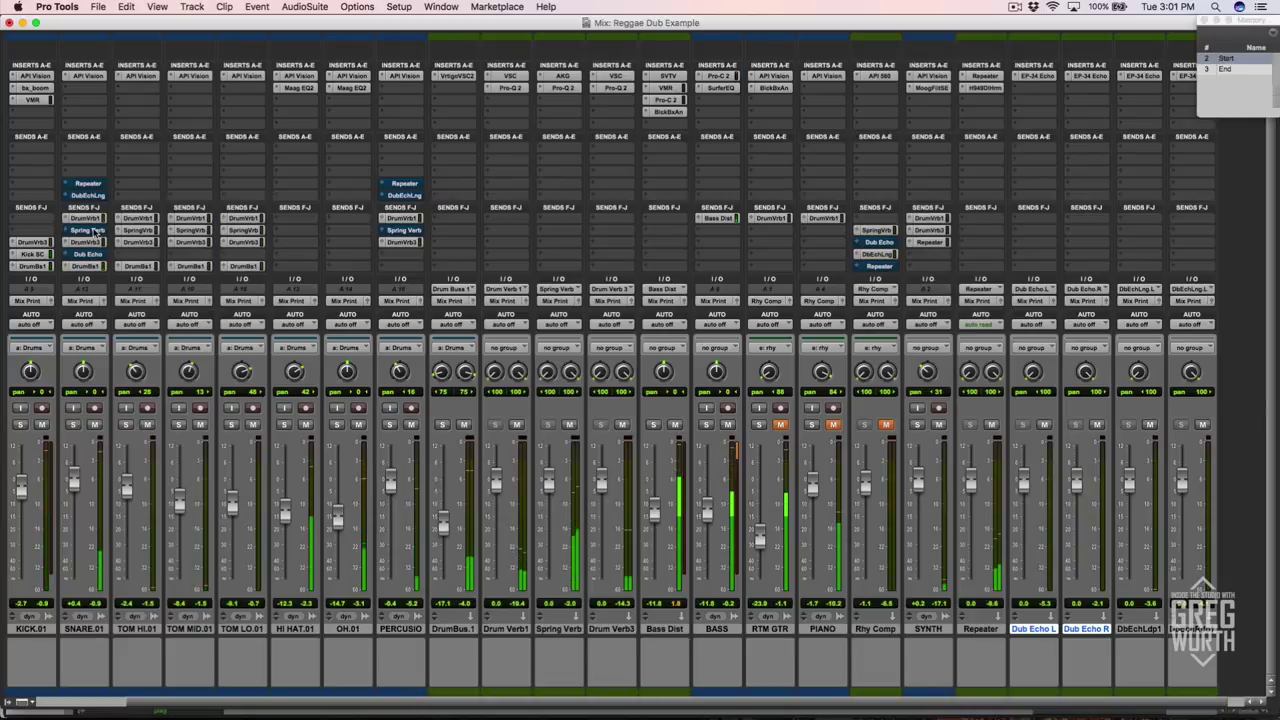
pyautogui.click(90, 184)
pyautogui.click(90, 184)
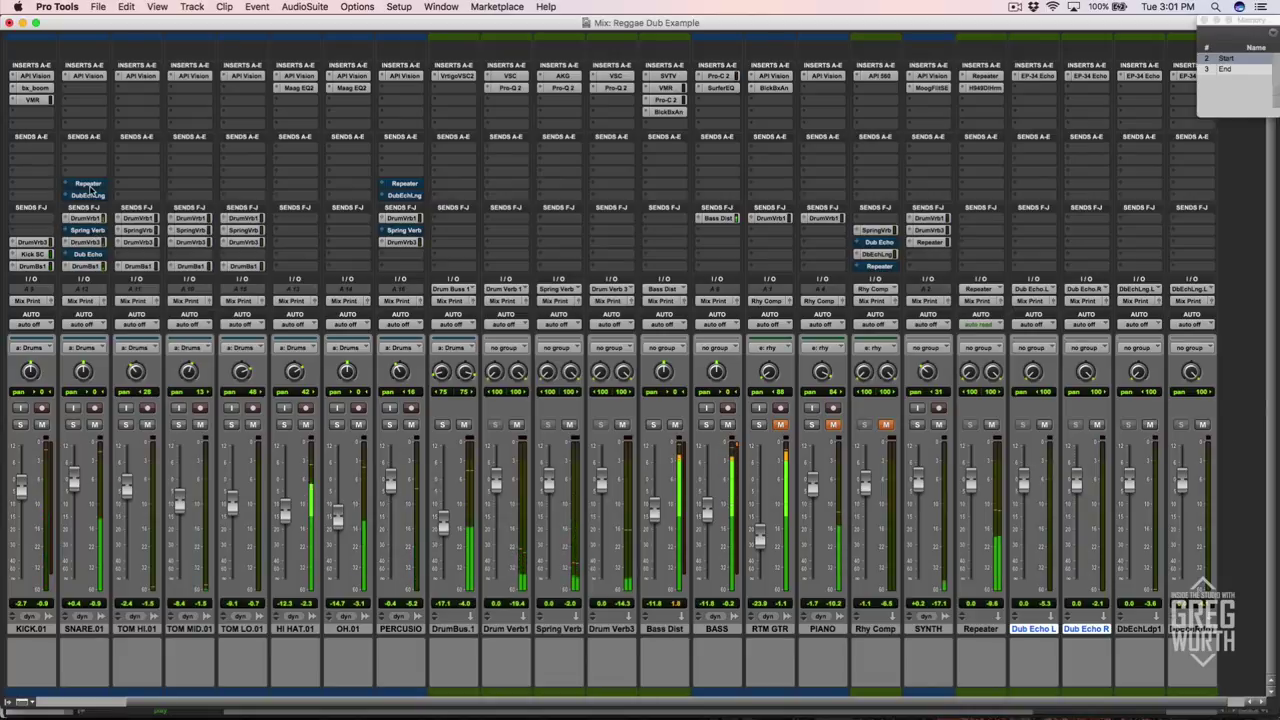
pyautogui.click(91, 196)
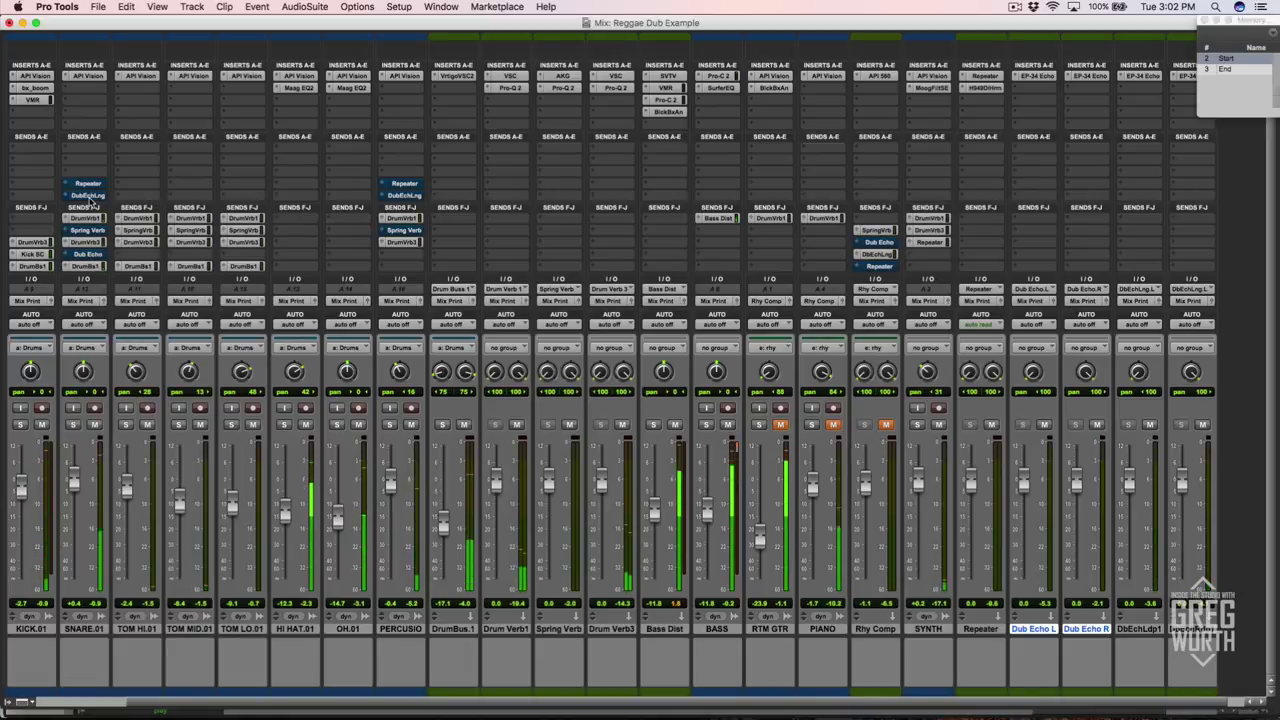
# Throw the percussion into its Repeater send by brief unmutes, with a snare Spring Verb throw in between.
pyautogui.click(407, 186)
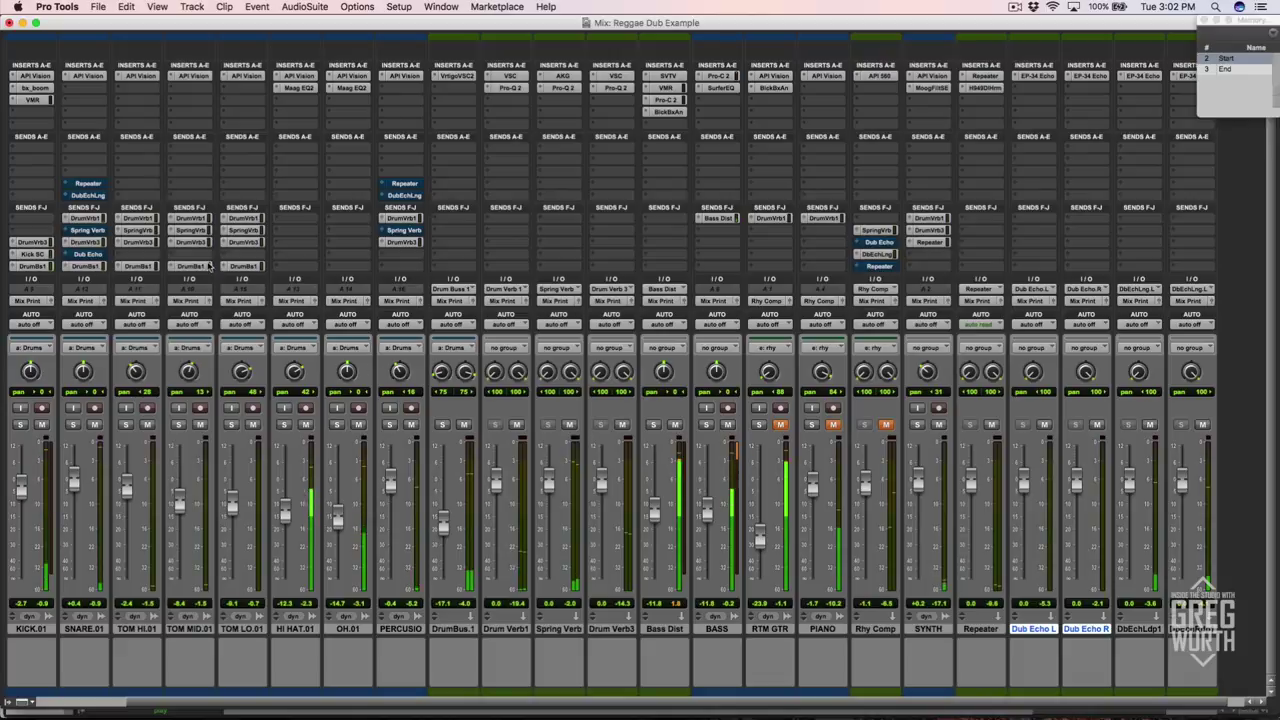
pyautogui.click(97, 231)
pyautogui.click(97, 231)
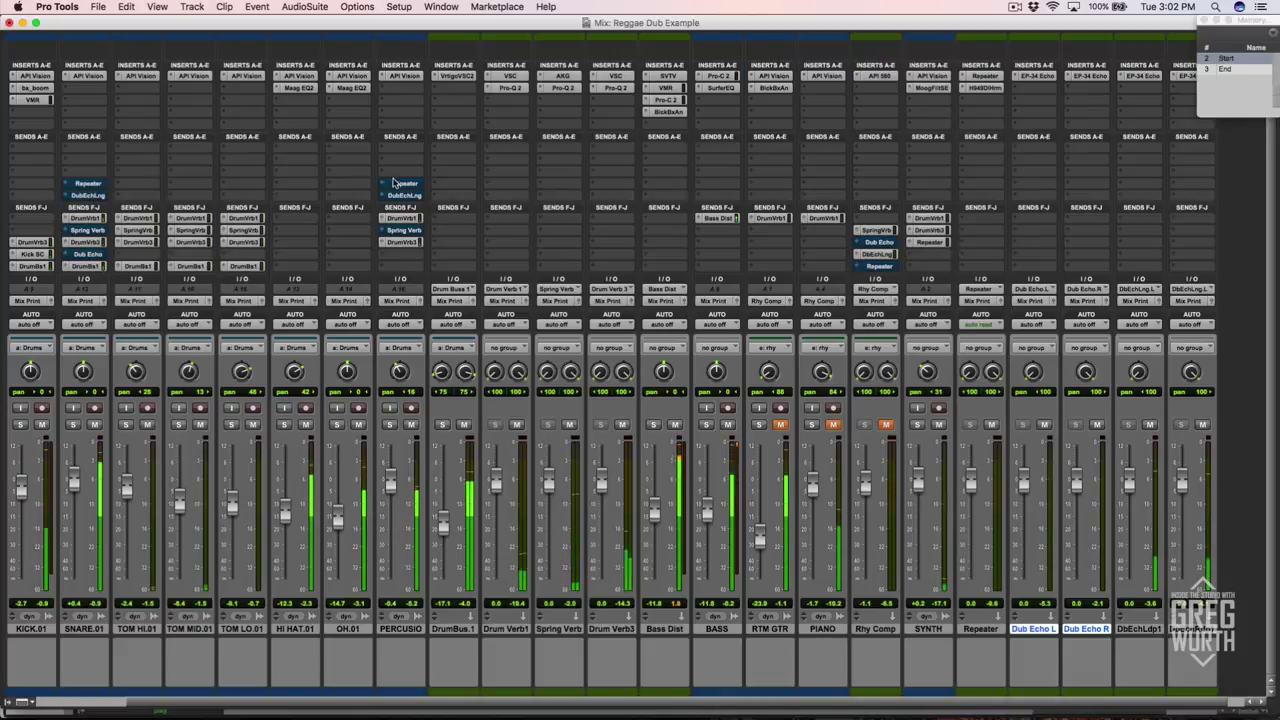
pyautogui.click(395, 184)
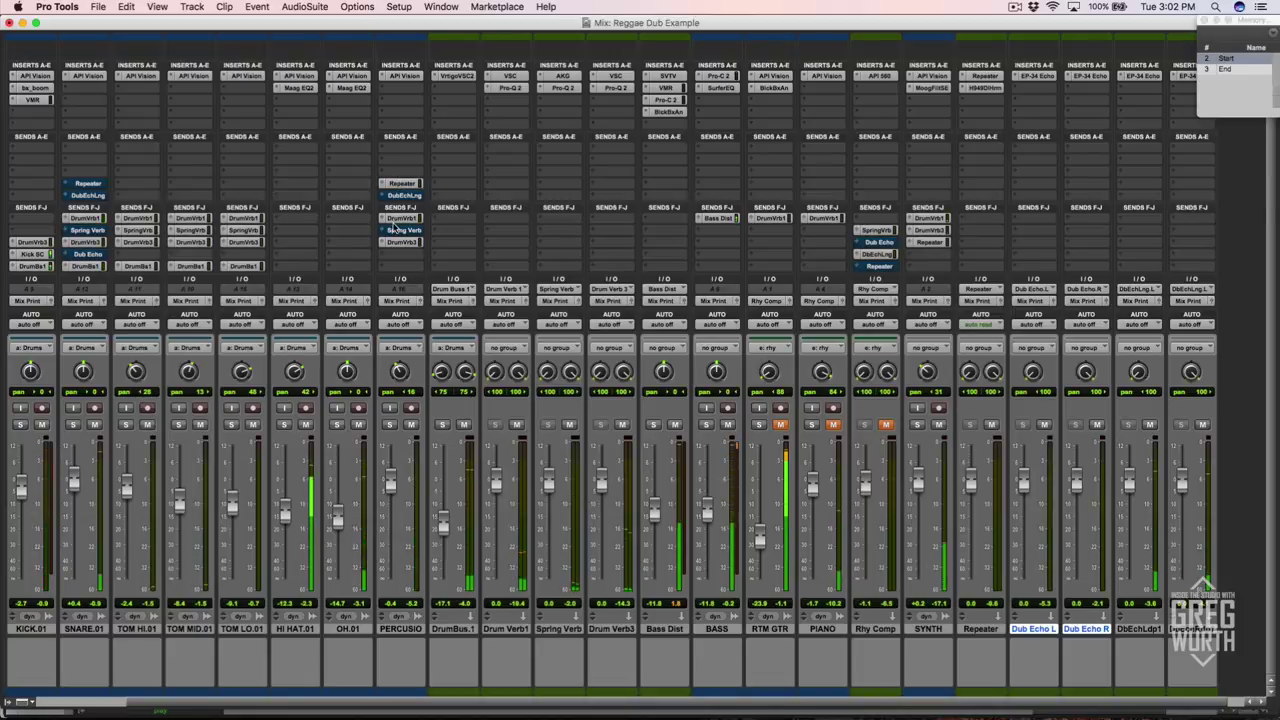
pyautogui.click(396, 184)
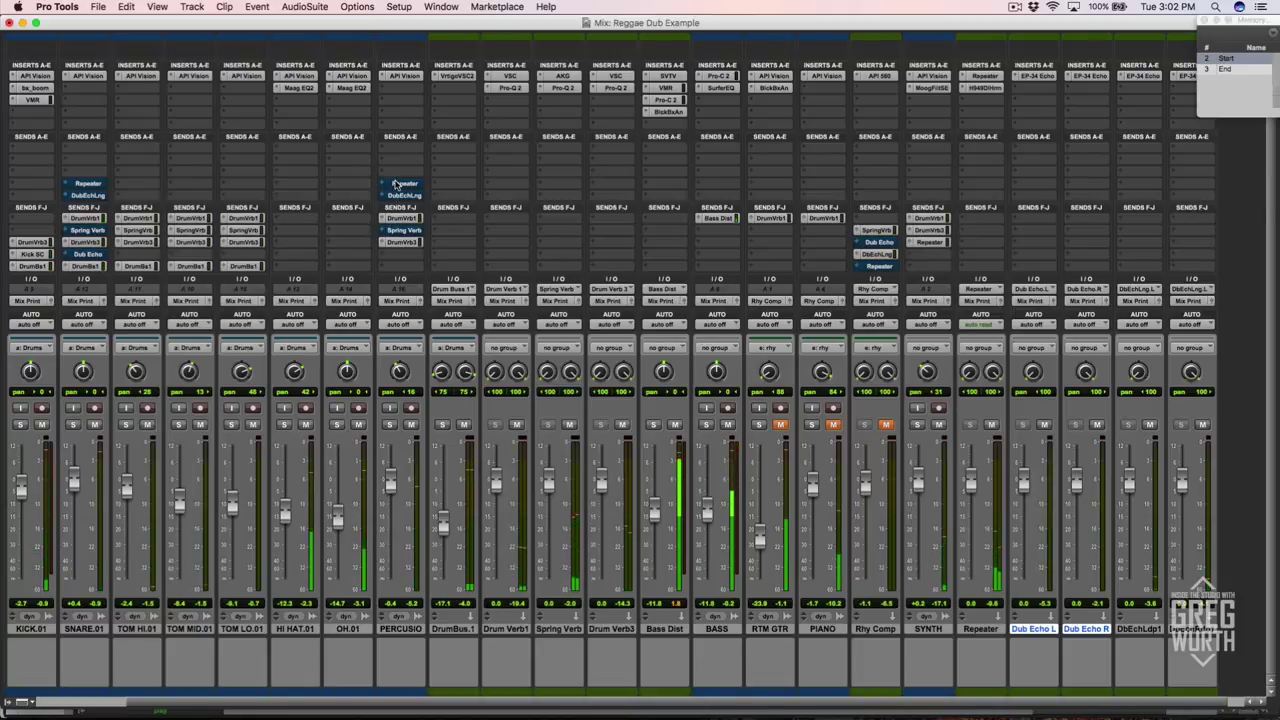
# Briefly unmute the snare's Repeater send once, followed by a short throw into its Spring Verb send.
pyautogui.click(90, 184)
pyautogui.click(90, 184)
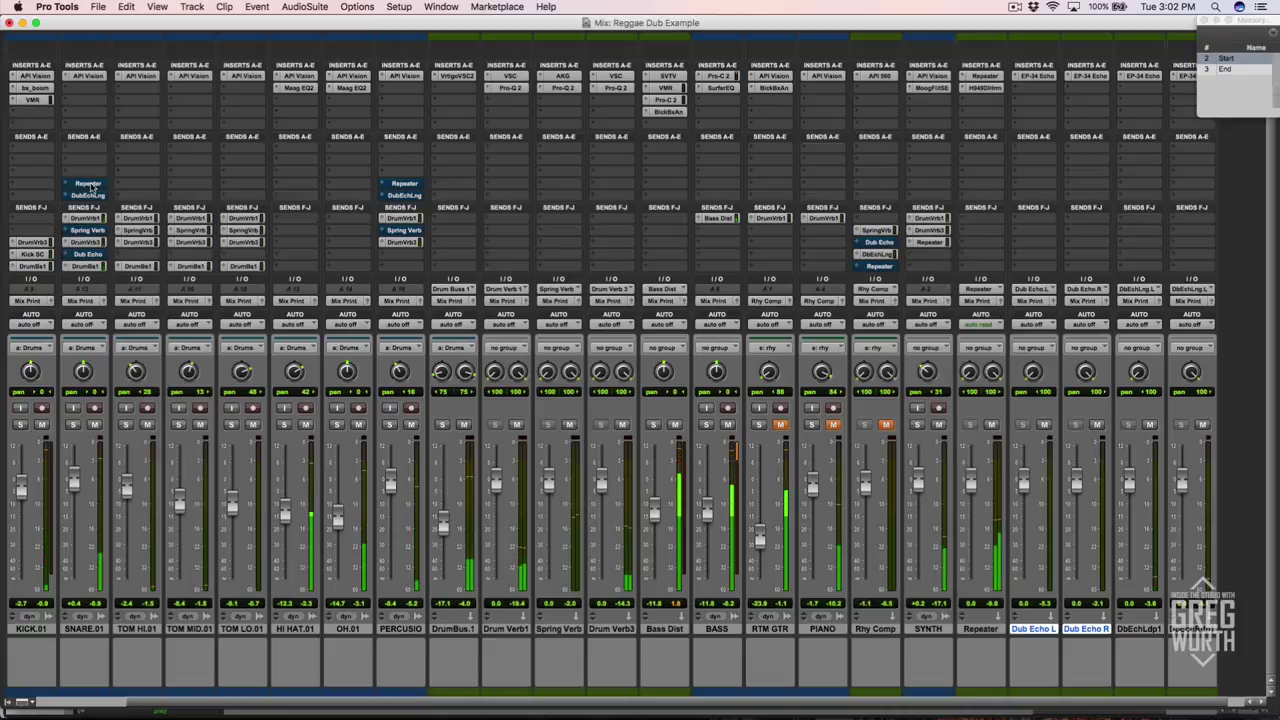
pyautogui.click(90, 230)
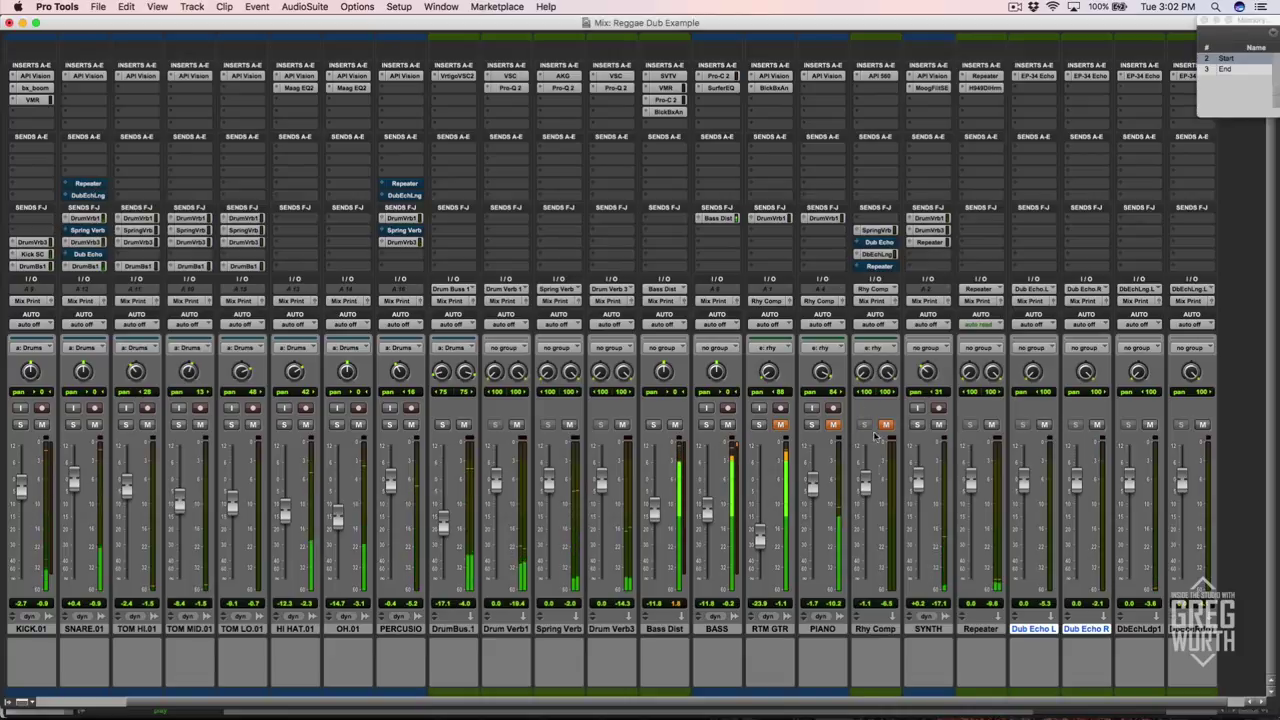
# Mute all four Rhy Comp effect sends: Spring Verb, Dub Echo, Dub Echo Long and Repeater.
pyautogui.click(878, 266)
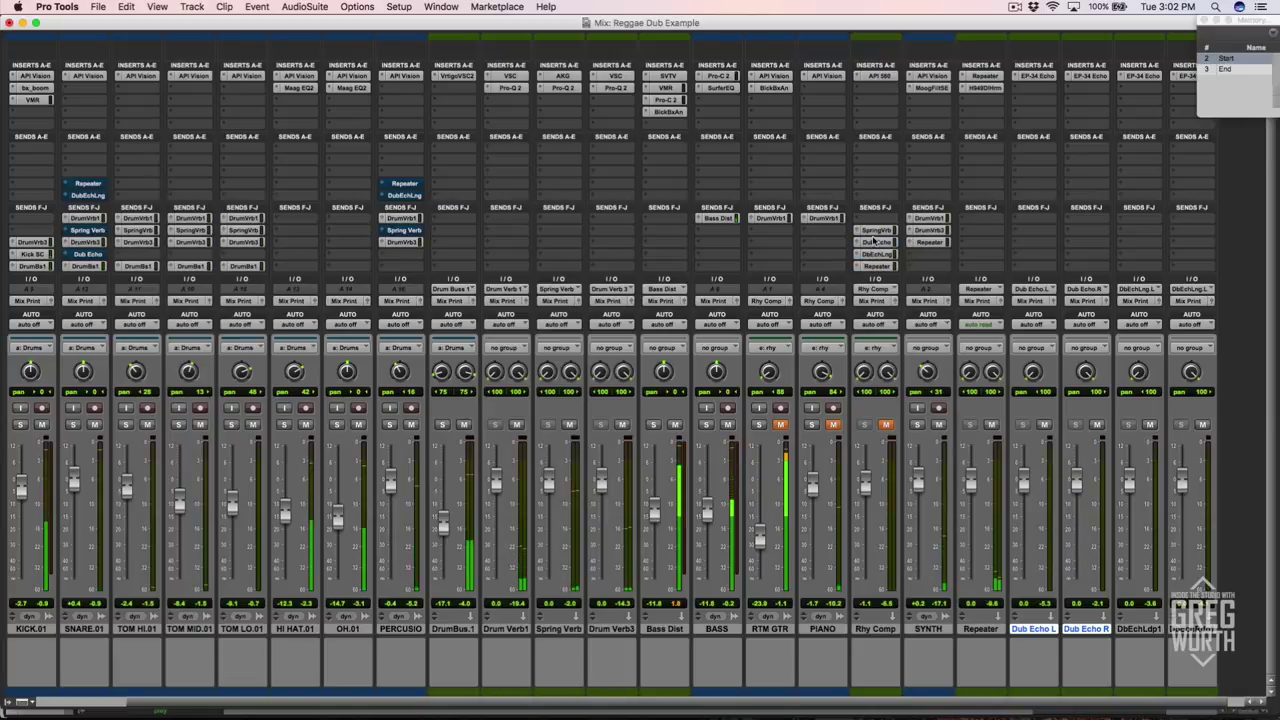
pyautogui.click(876, 230)
pyautogui.click(876, 254)
pyautogui.click(876, 266)
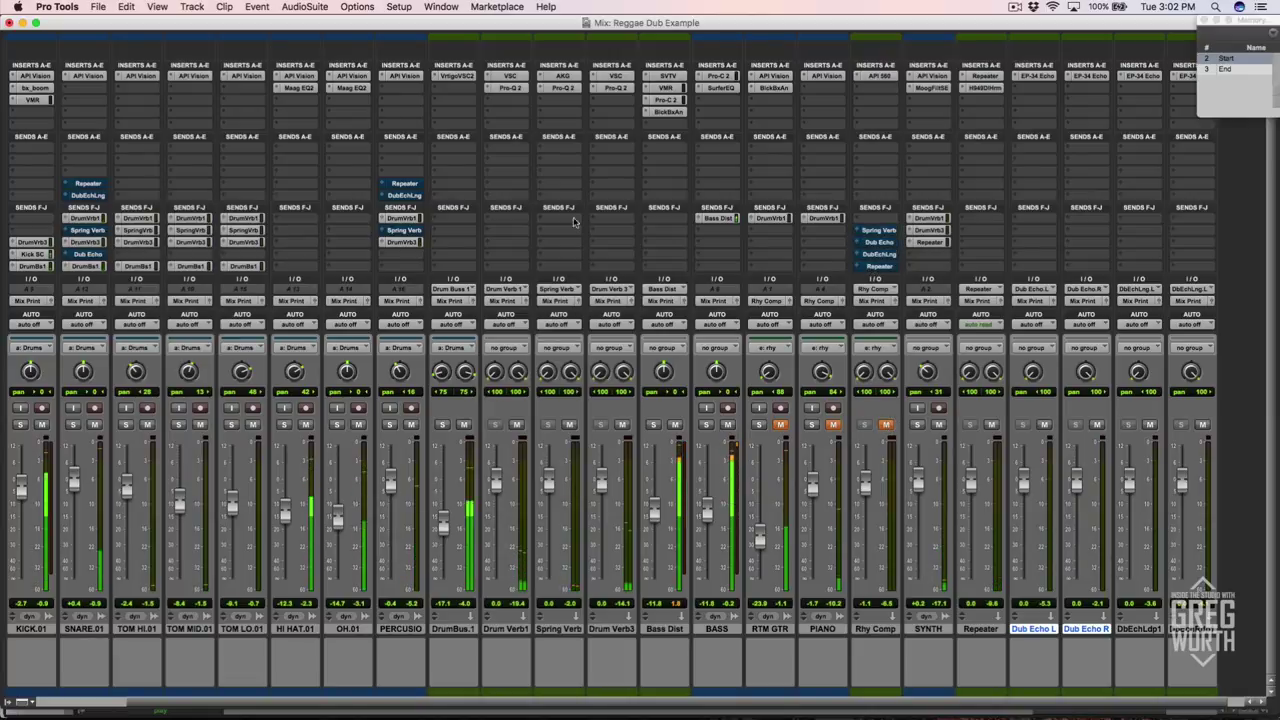
# Throw the percussion briefly into its Dub Echo Long send, and unmute Rhy Comp together with its group.
pyautogui.click(404, 195)
pyautogui.keyDown('ctrl'); pyautogui.keyDown('super'); pyautogui.click(410, 200); pyautogui.keyUp('super'); pyautogui.keyUp('ctrl')
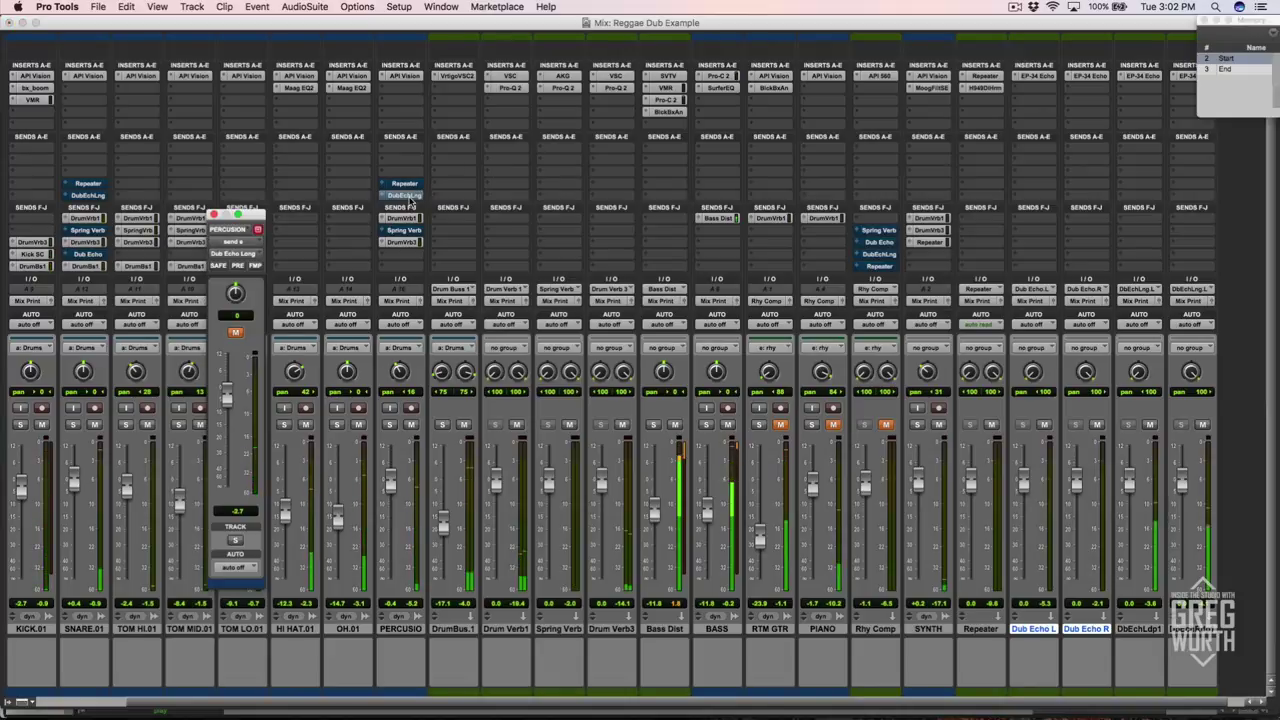
pyautogui.click(885, 427)
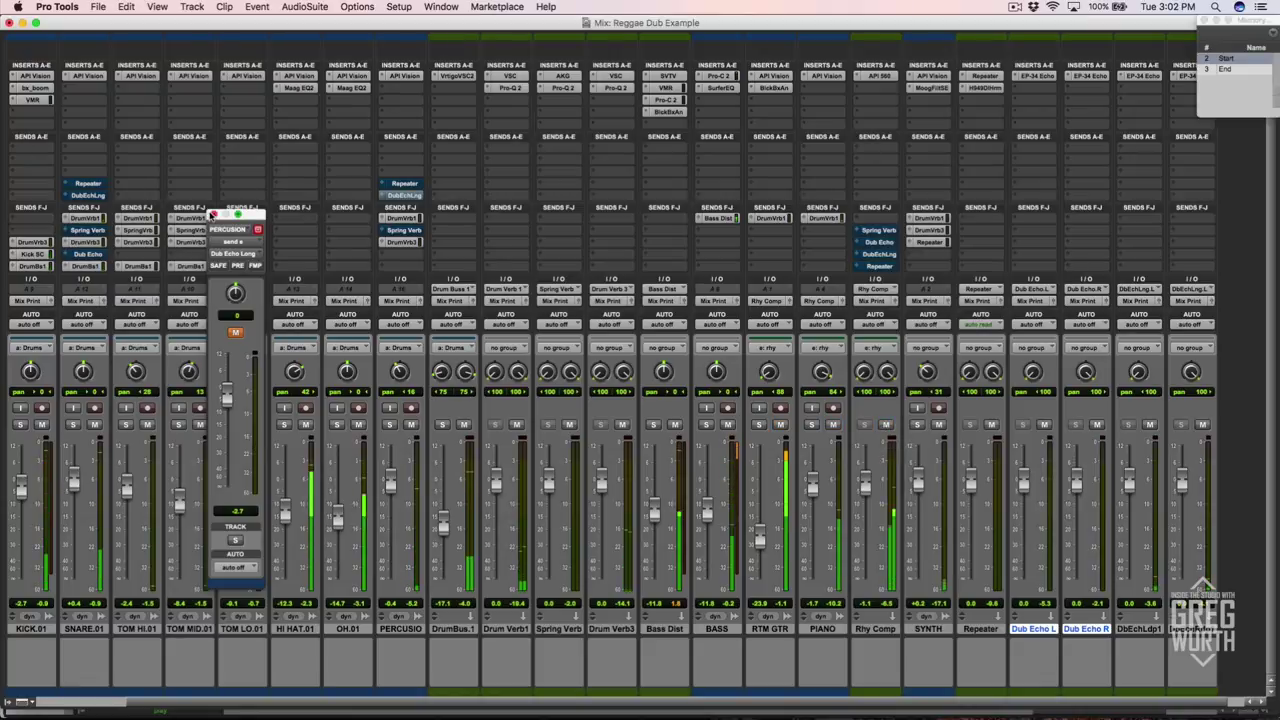
pyautogui.click(213, 216)
# Throw the snare once into its Spring Verb send, and mute Rhy Comp with its group, briefly unmuting the group once more.
pyautogui.keyDown('ctrl'); pyautogui.keyDown('super'); pyautogui.click(90, 230); pyautogui.keyUp('super'); pyautogui.keyUp('ctrl')
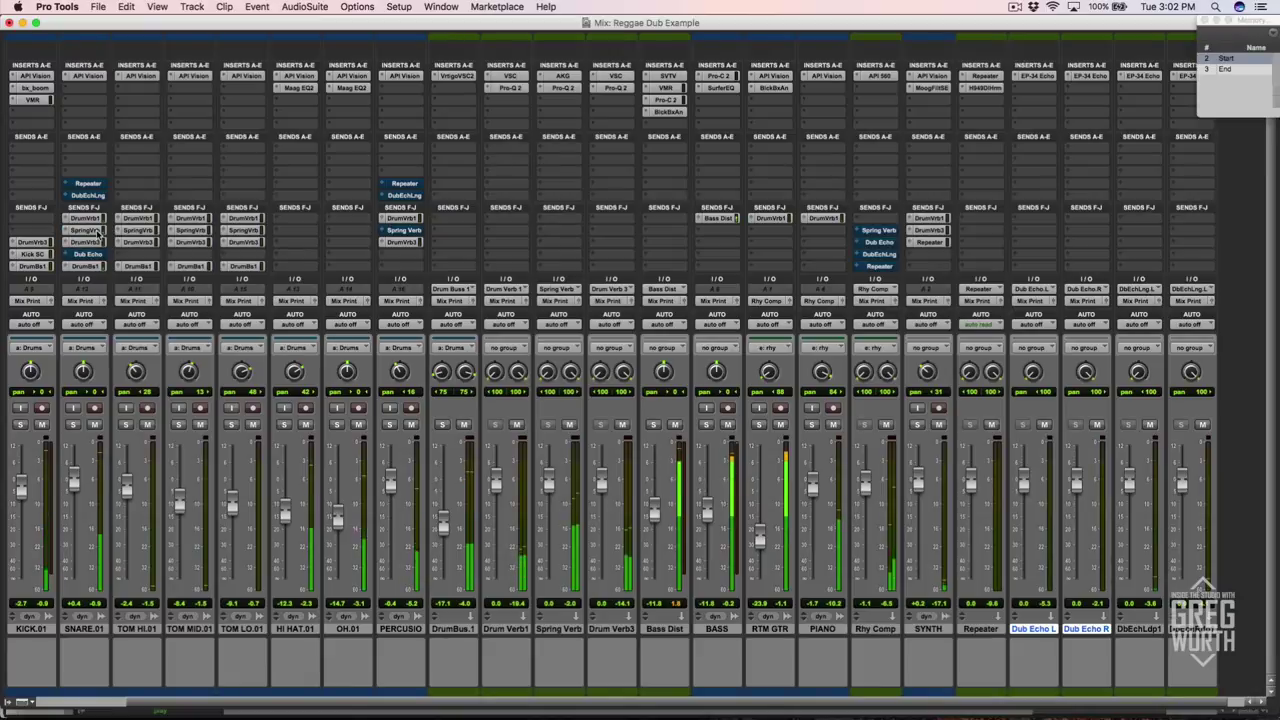
pyautogui.keyDown('ctrl'); pyautogui.keyDown('super'); pyautogui.click(92, 230); pyautogui.keyUp('super'); pyautogui.keyUp('ctrl')
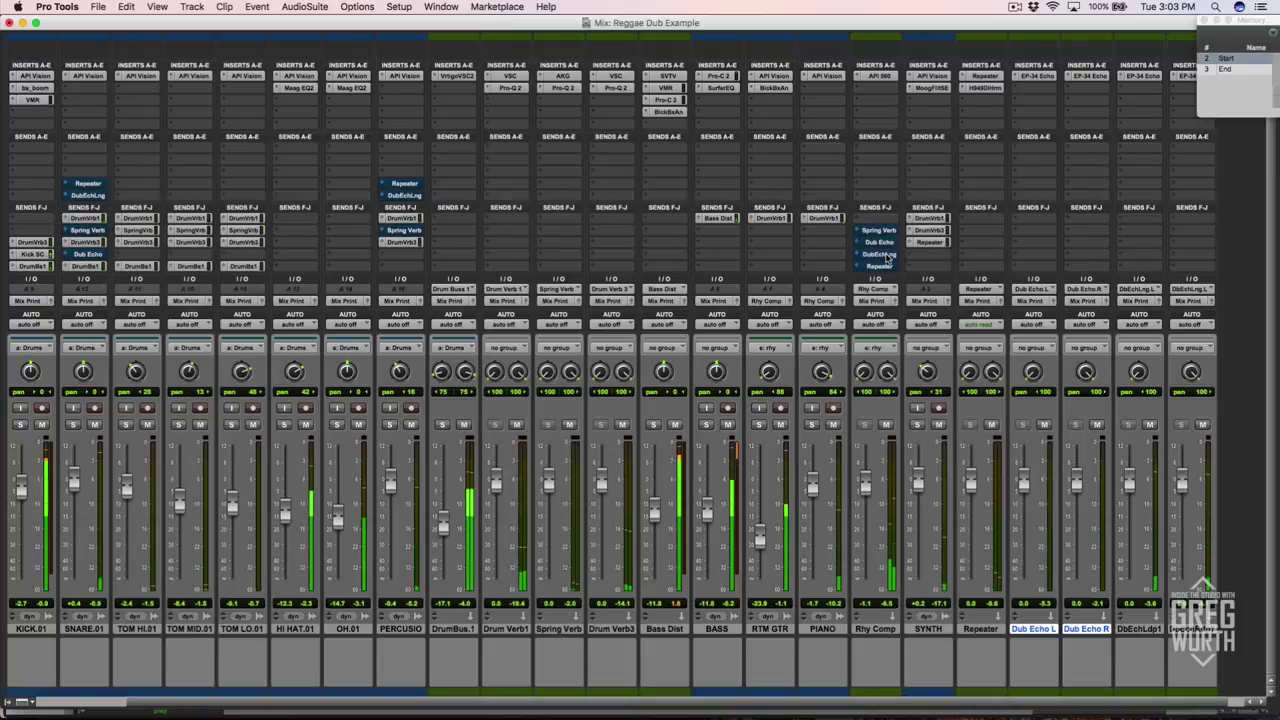
pyautogui.click(886, 425)
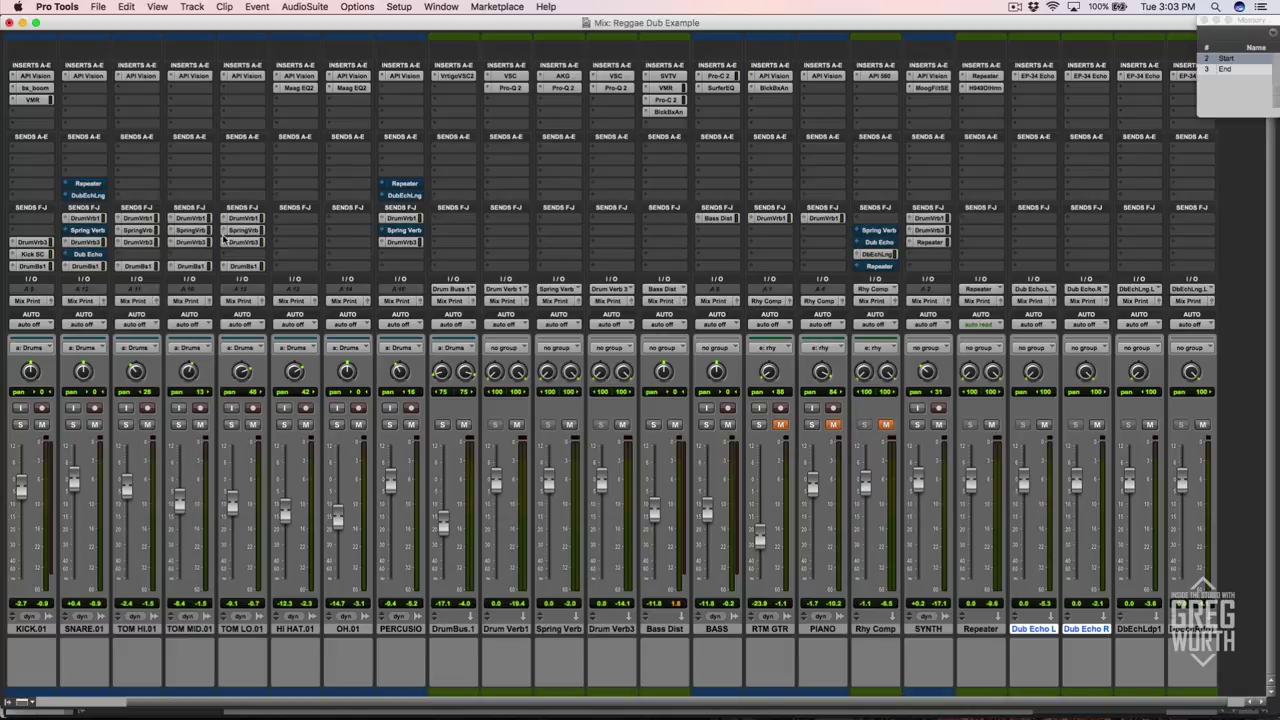
pyautogui.click(884, 427)
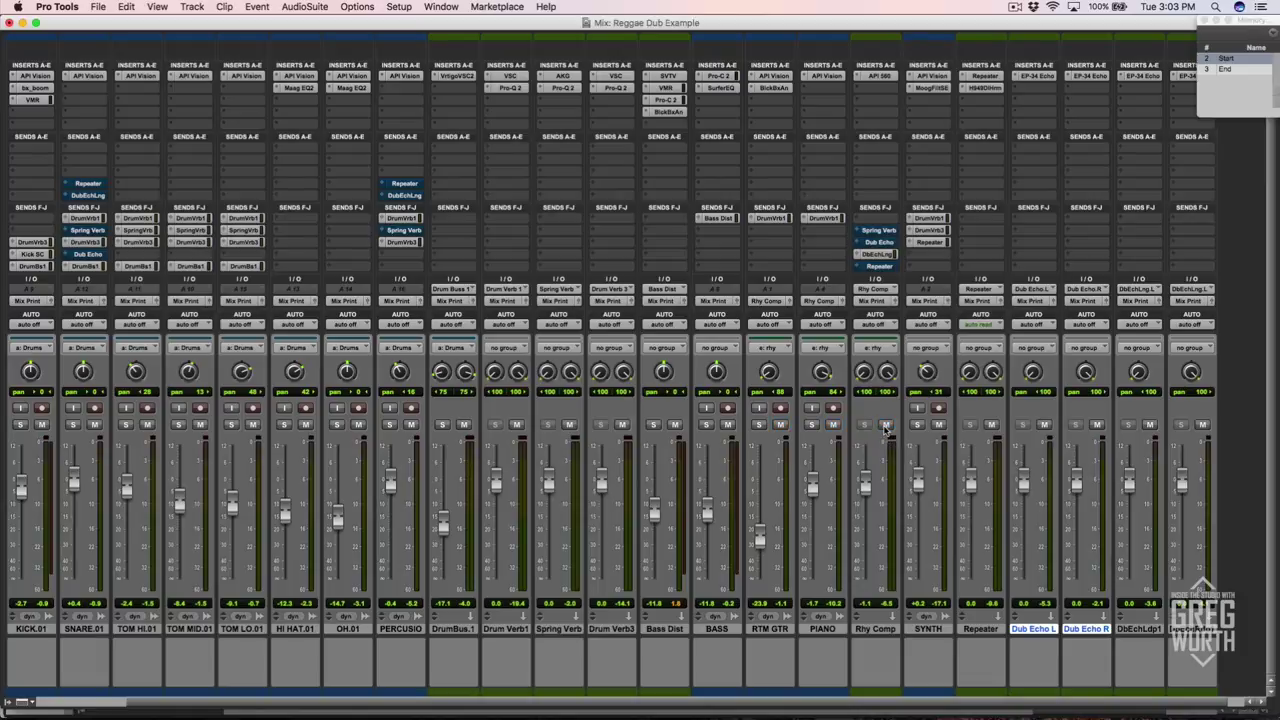
pyautogui.click(885, 428)
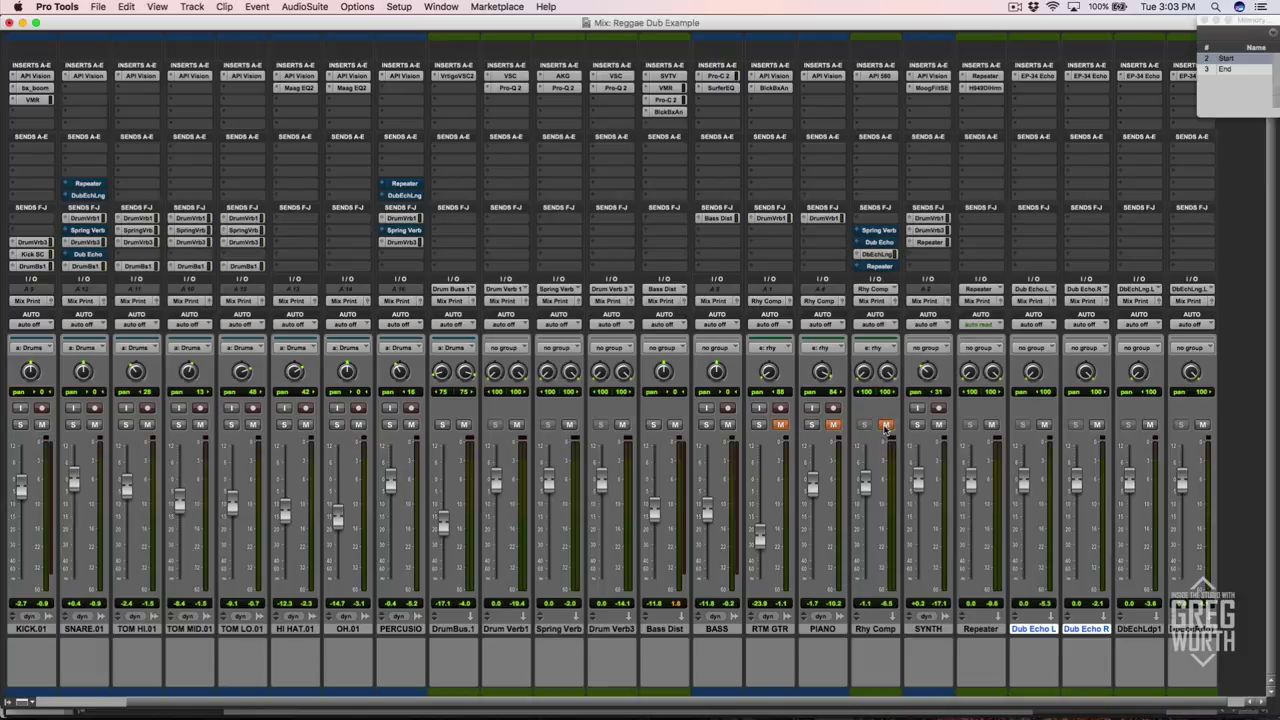